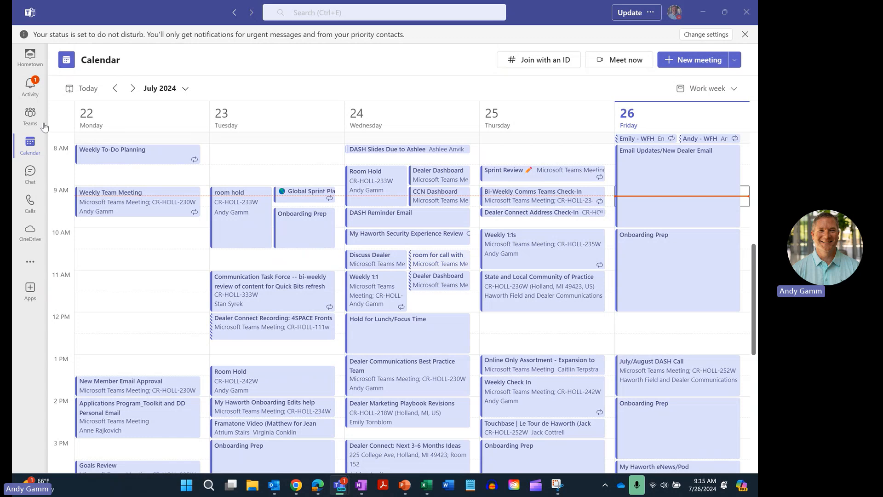
In Teams, browse the General channel's files to the Dealer Persona Email CSV Files folder.
left_click(31, 115)
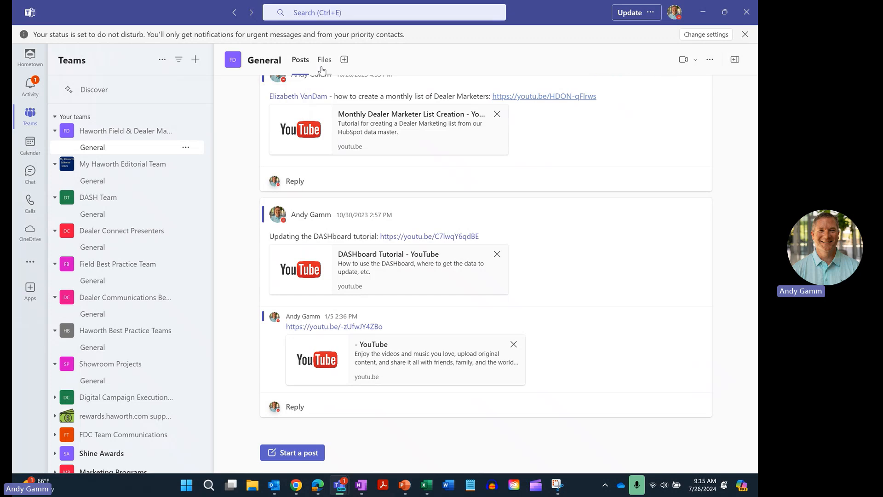
left_click(324, 61)
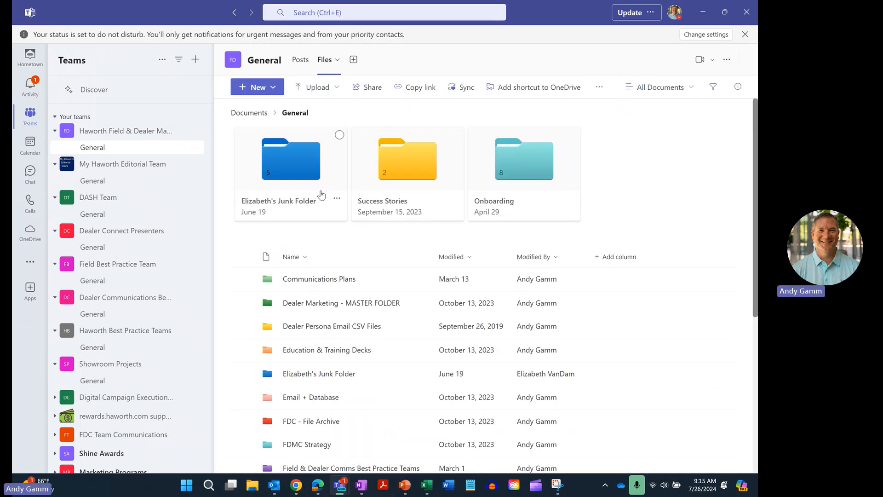
left_click(326, 327)
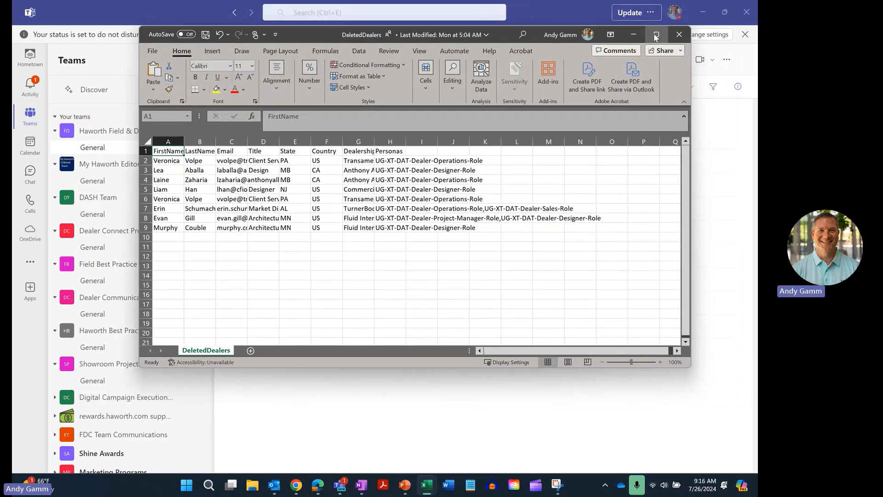
Maximize DeletedDealers, autofit its Email column, and bring the NewDealers window over it.
left_click(656, 34)
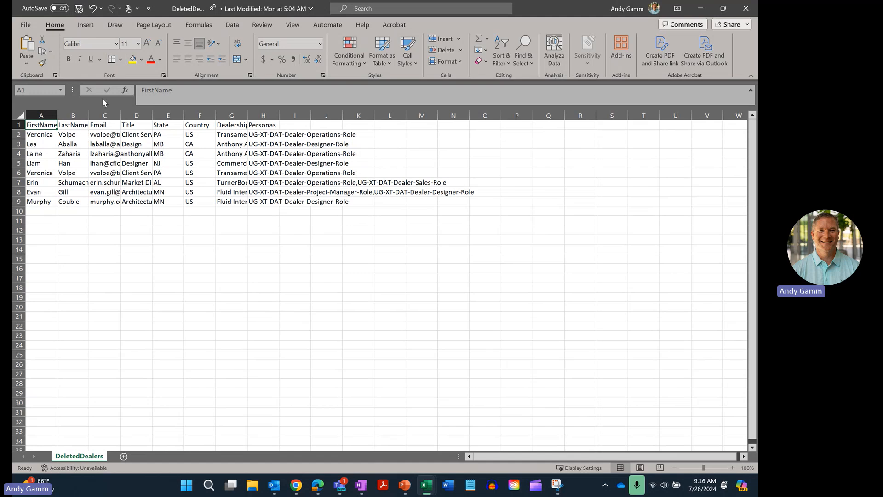
double_click(120, 115)
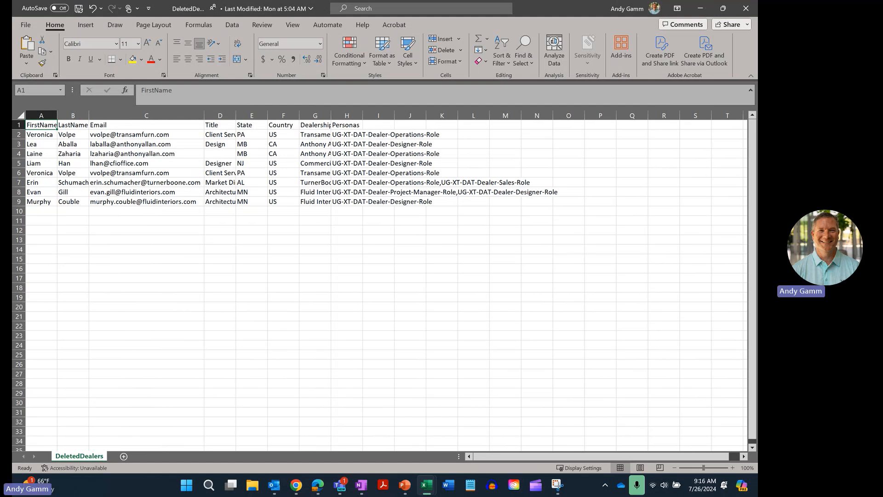
left_click_drag(12, 124, 506, 52)
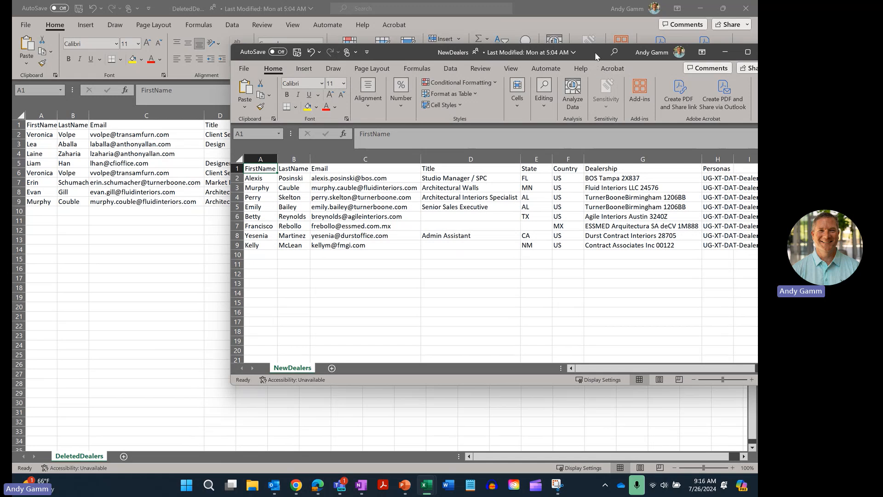
Move the NewDealers window aside to show all eight DeletedDealers rows.
left_click_drag(595, 51, 11, 80)
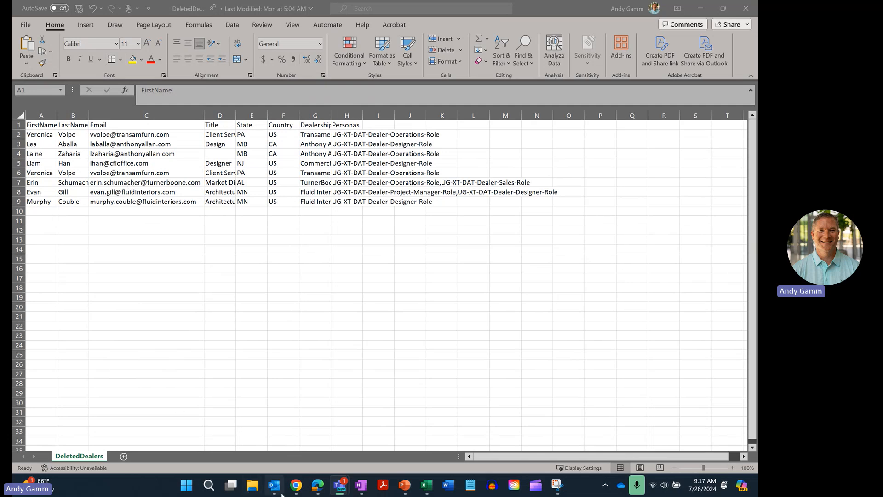
mouse_move(279, 489)
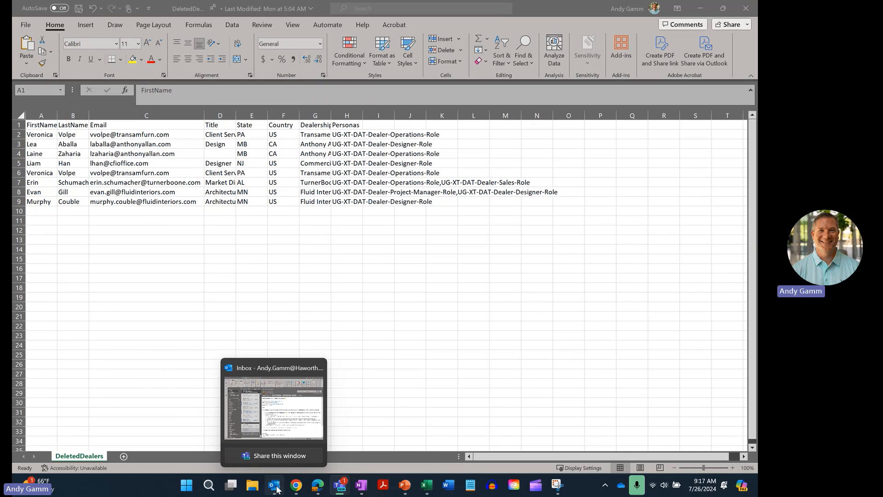
In Outlook, open the Haworth Field and Dealer Communications inbox and select Monday's automatic replies.
left_click(275, 487)
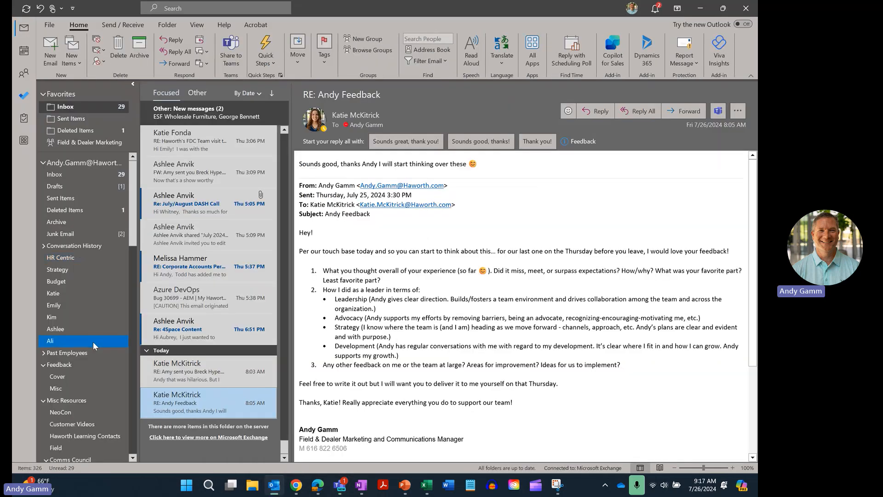
scroll(93, 343, "down", 7)
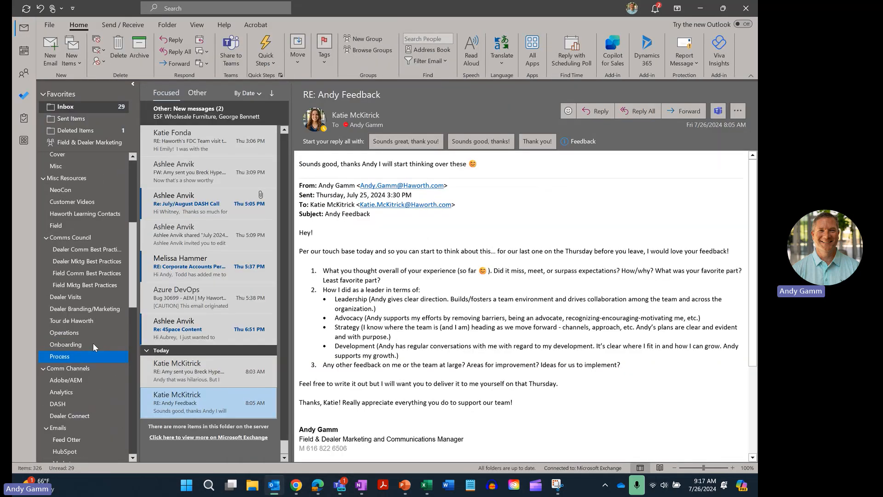
scroll(93, 343, "down", 3)
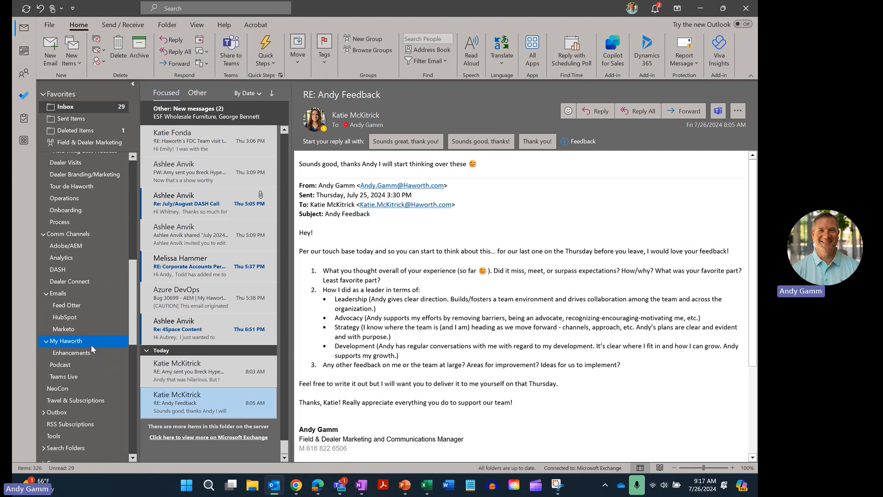
scroll(91, 344, "down", 6)
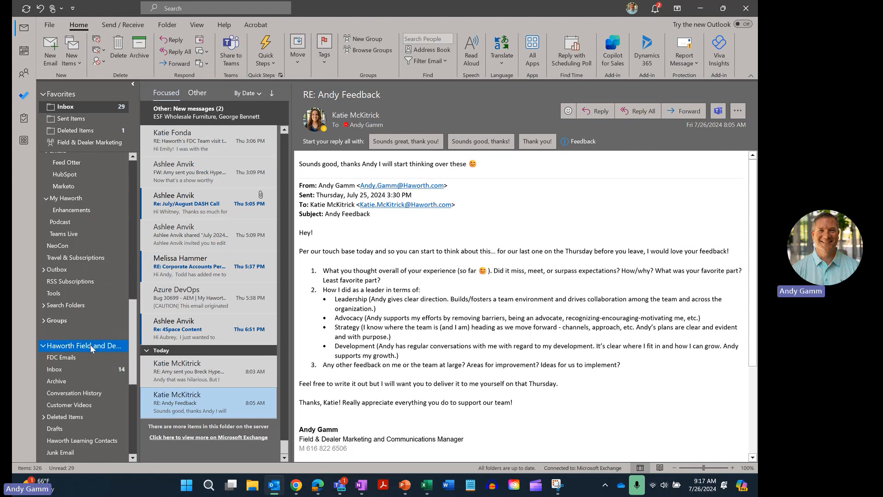
left_click(57, 300)
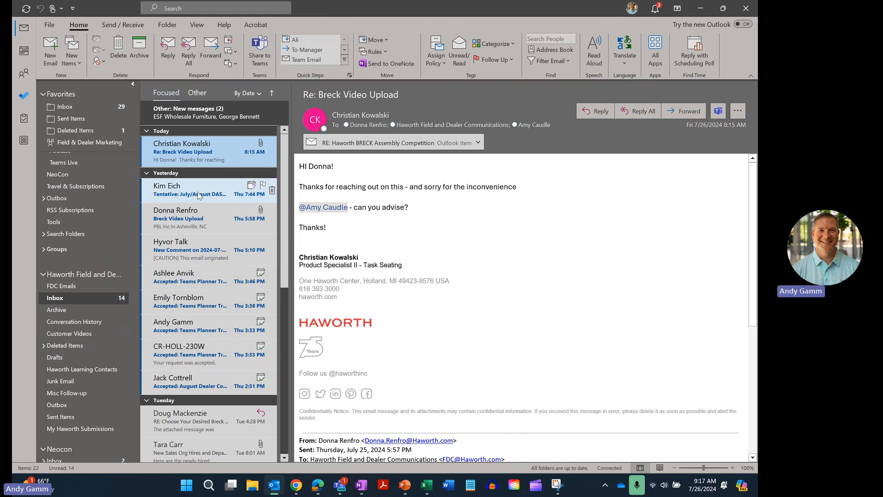
scroll(198, 184, "down", 3)
scroll(194, 196, "down", 6)
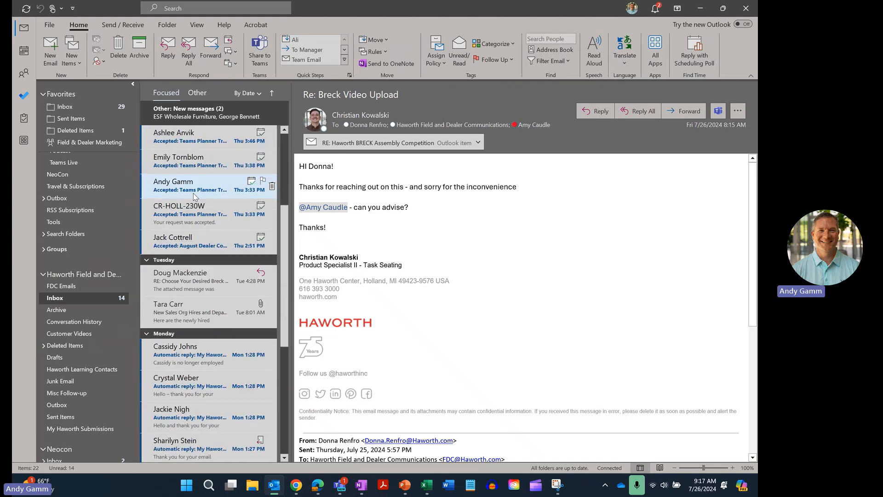
left_click(179, 165)
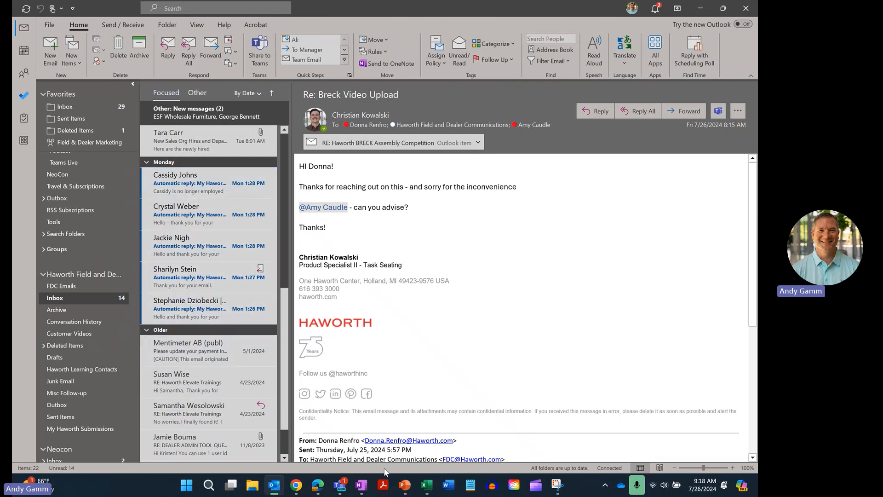
mouse_move(428, 486)
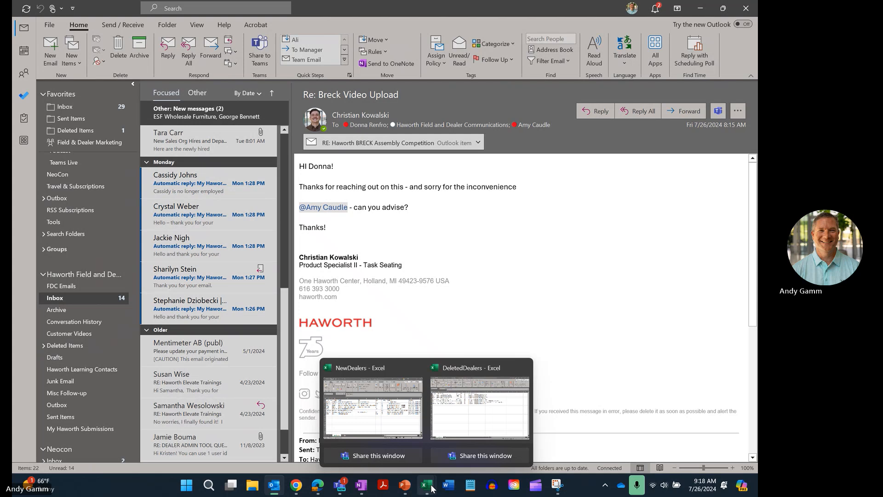
Check DeletedDealers, then read the first Monday auto-reply about a departed dealer contact.
left_click(478, 405)
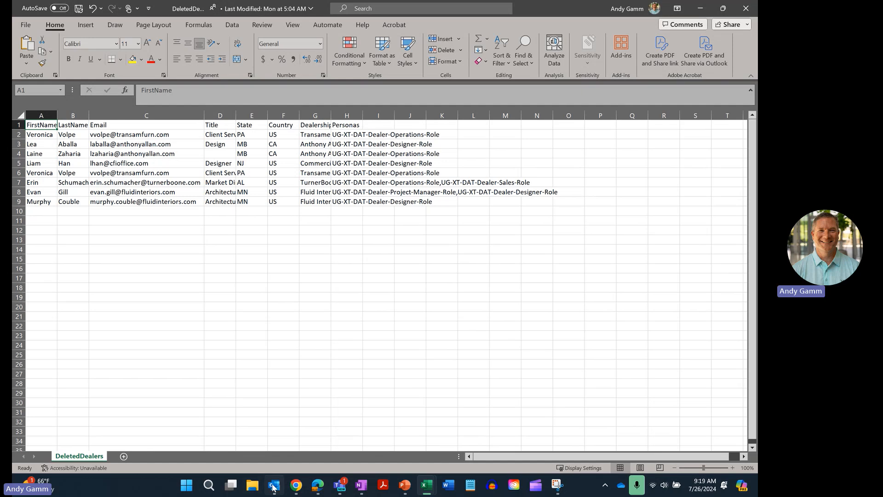
mouse_move(274, 488)
left_click(278, 414)
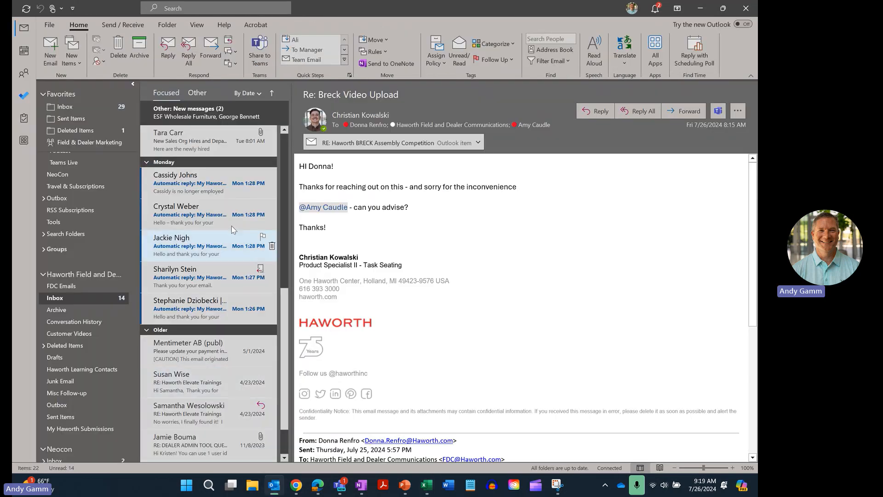
left_click(220, 193)
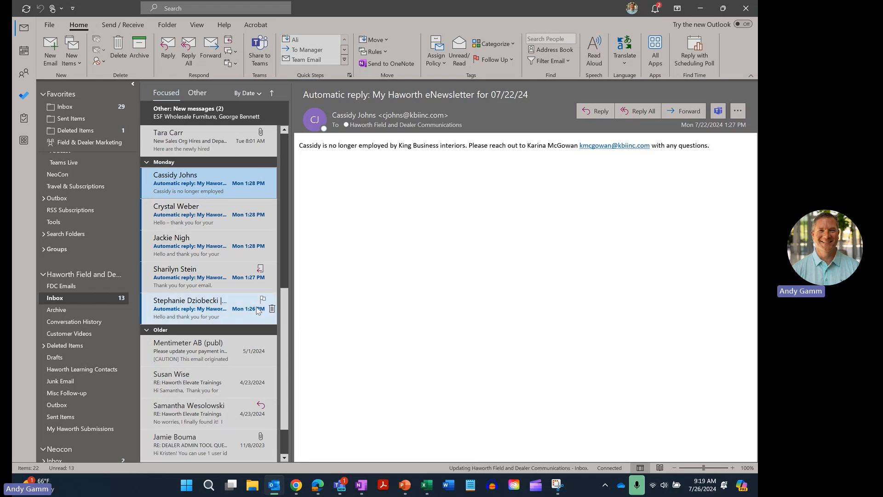
mouse_move(298, 480)
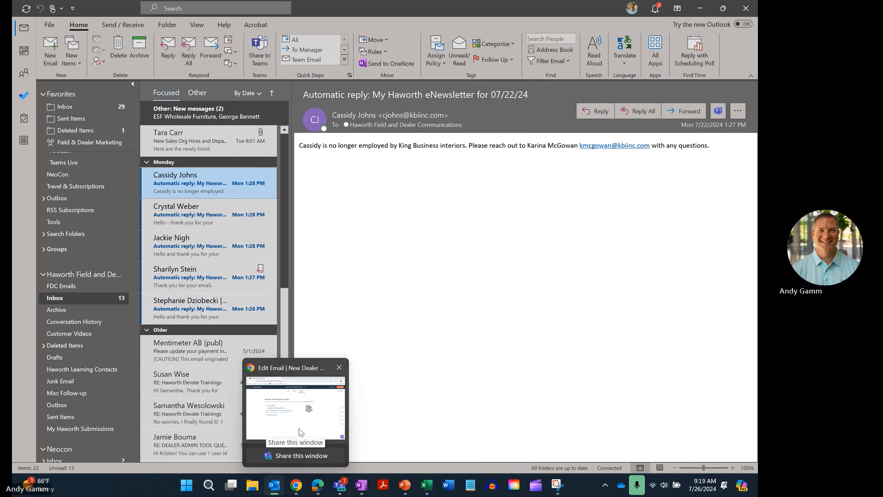
left_click(297, 407)
Leave the email editor and go to HubSpot's CRM contacts list.
left_click(37, 78)
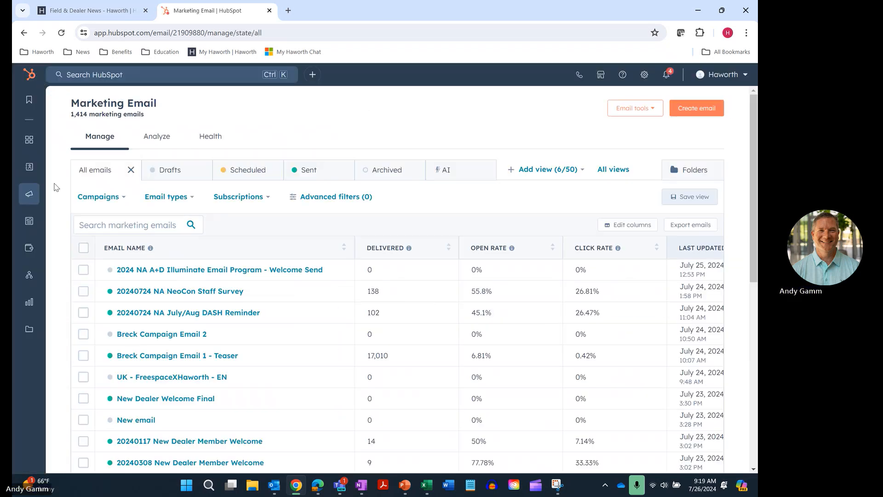
mouse_move(32, 168)
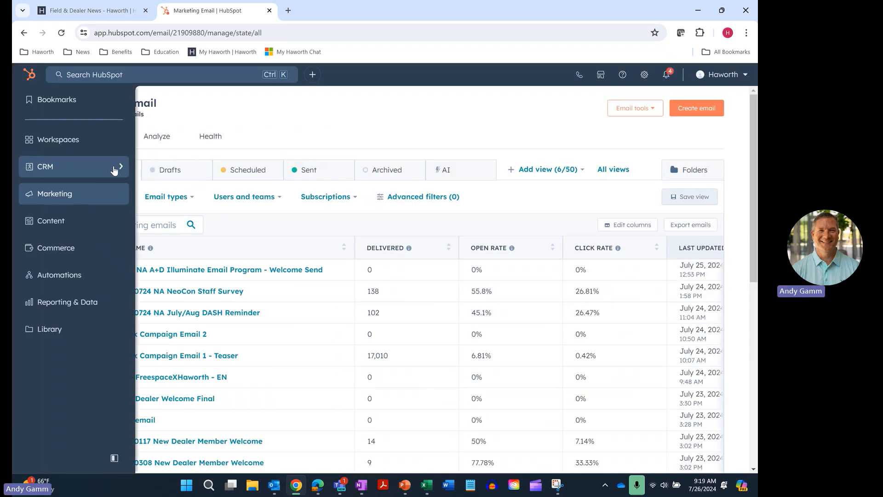
mouse_move(120, 169)
left_click(164, 108)
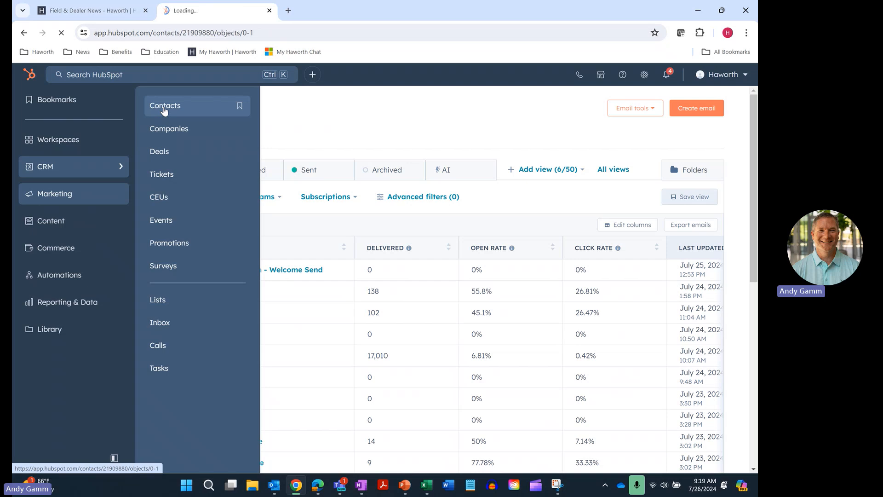
Recheck the Outlook reply, then search HubSpot contacts for the departed contact's name.
mouse_move(298, 489)
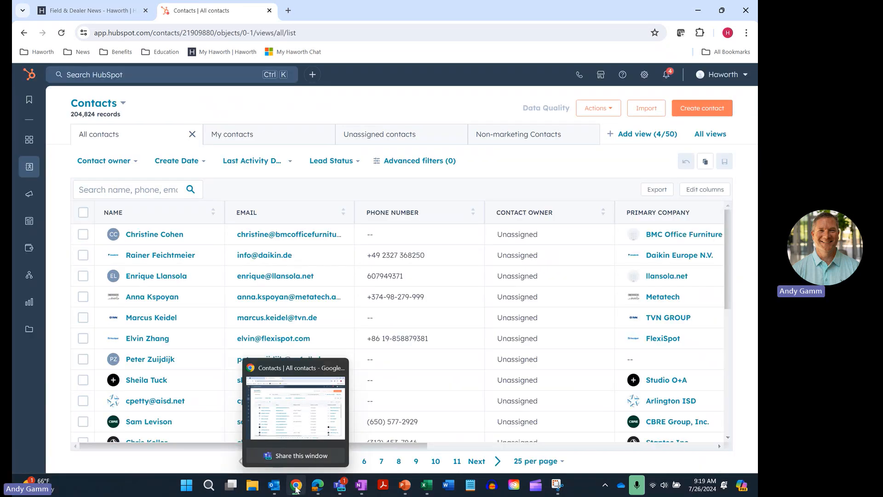
left_click(277, 489)
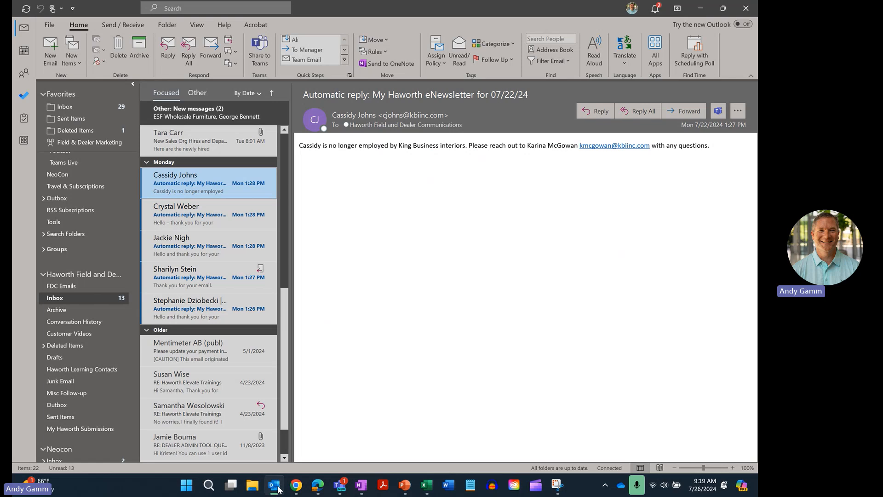
left_click(277, 489)
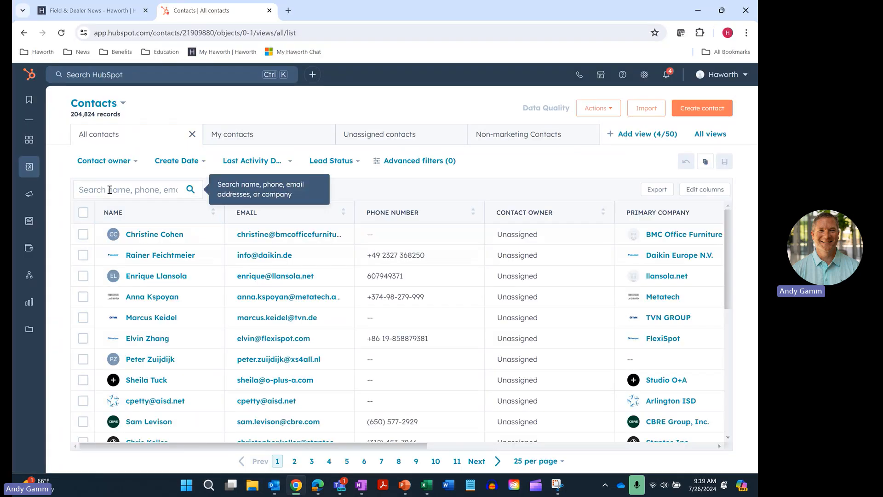
left_click(110, 190)
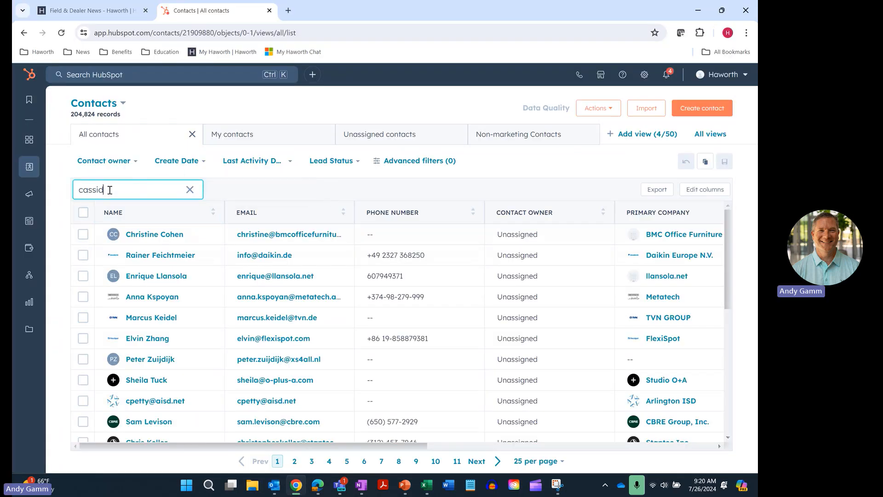
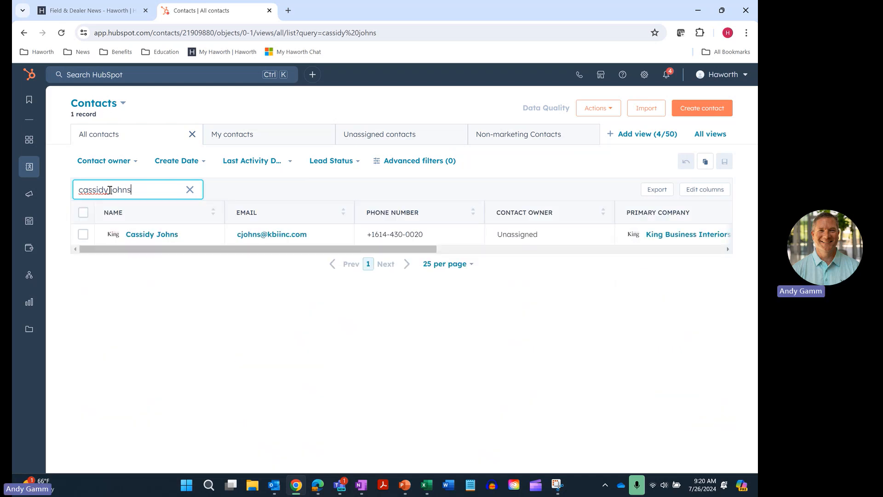
left_click(144, 235)
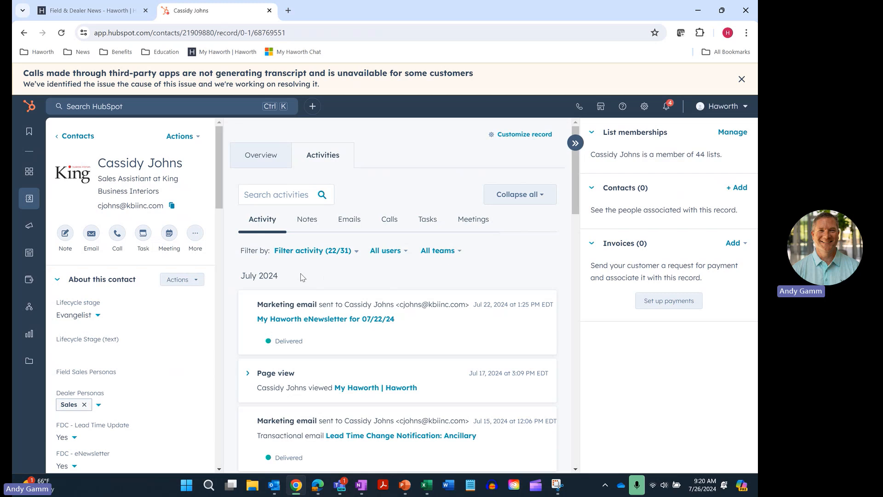
scroll(422, 300, "down", 6)
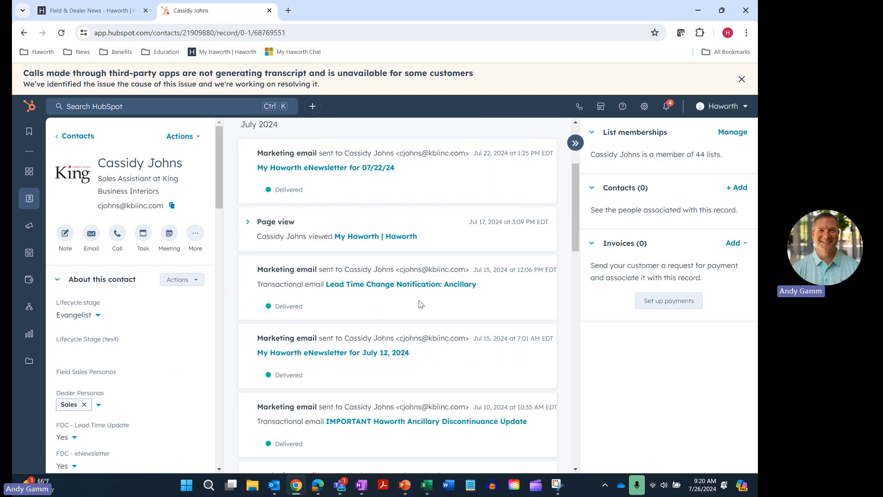
scroll(419, 303, "up", 7)
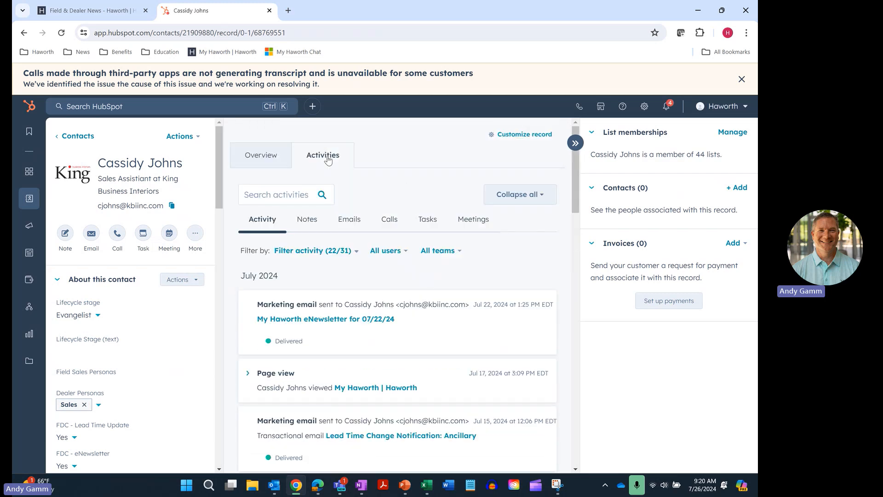
scroll(345, 306, "down", 3)
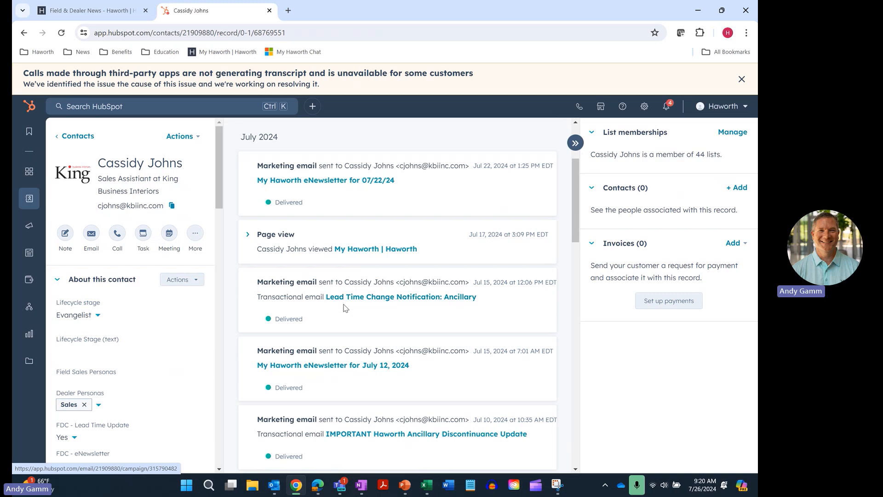
scroll(346, 308, "down", 9)
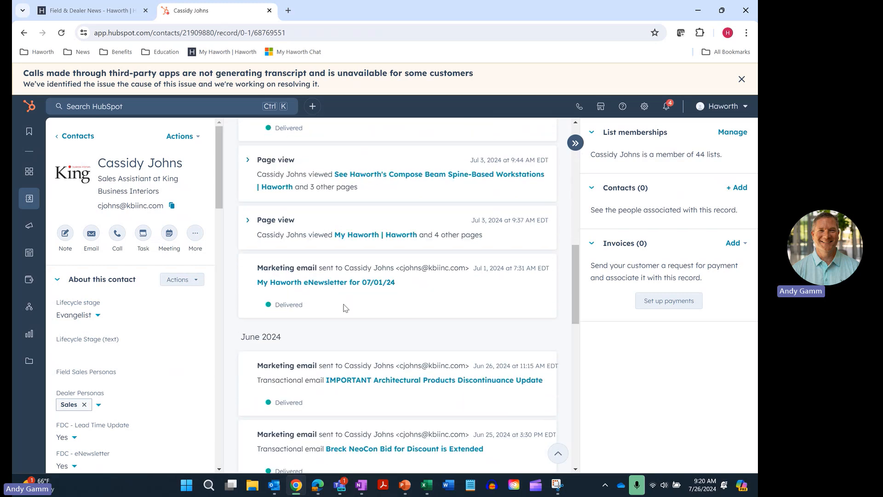
scroll(323, 337, "down", 2)
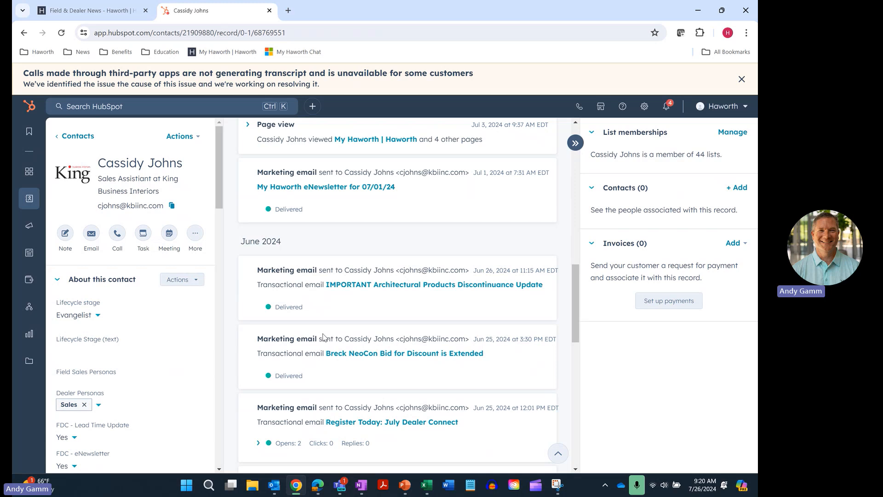
scroll(323, 337, "up", 15)
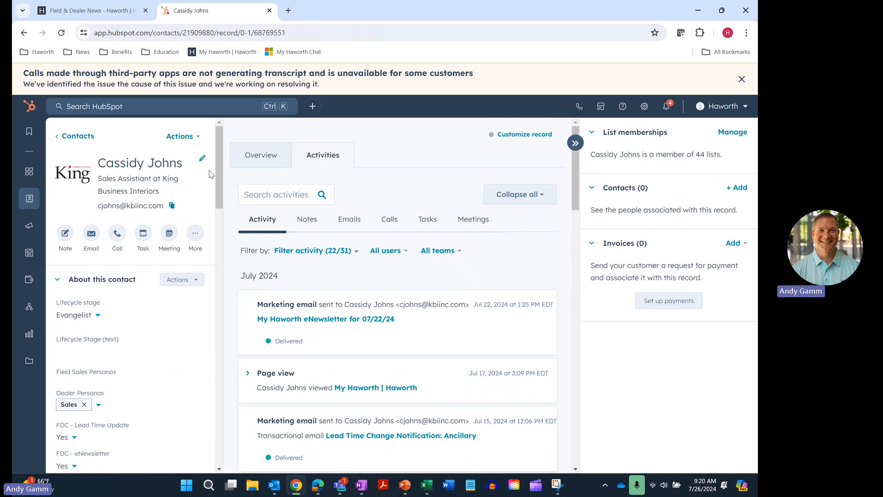
Delete the King Business Interiors contact as a restorable delete.
left_click(188, 139)
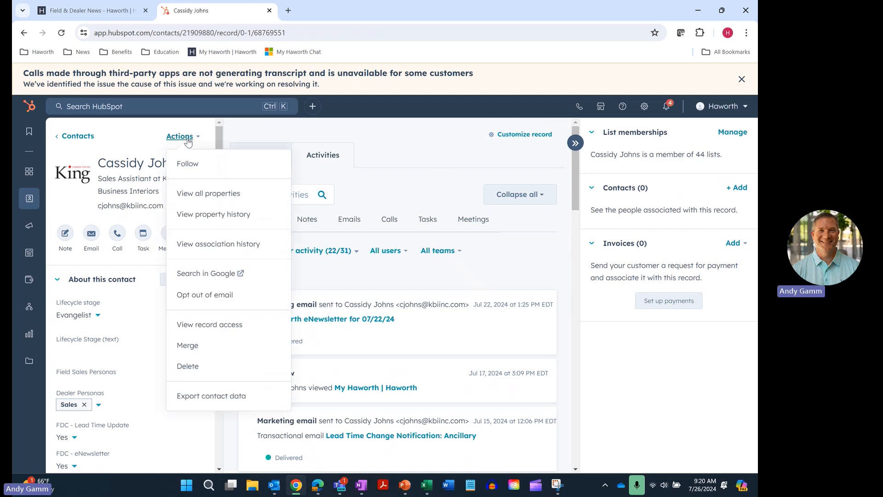
left_click(193, 370)
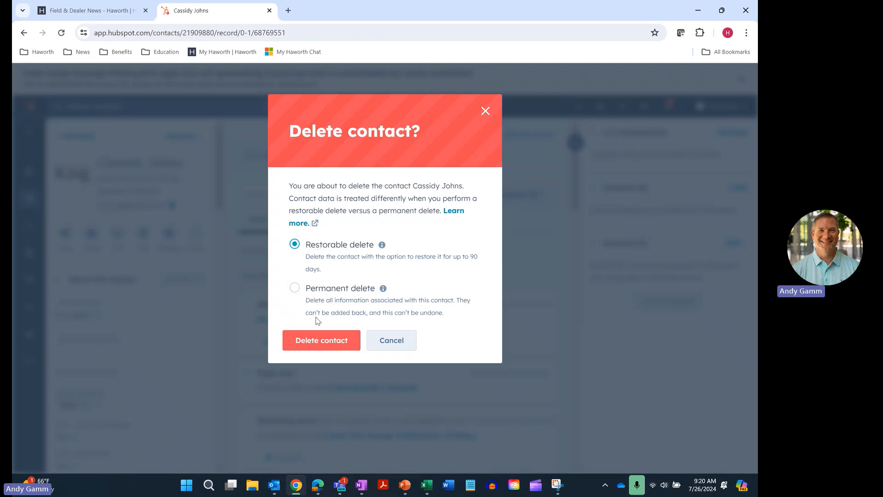
left_click(315, 343)
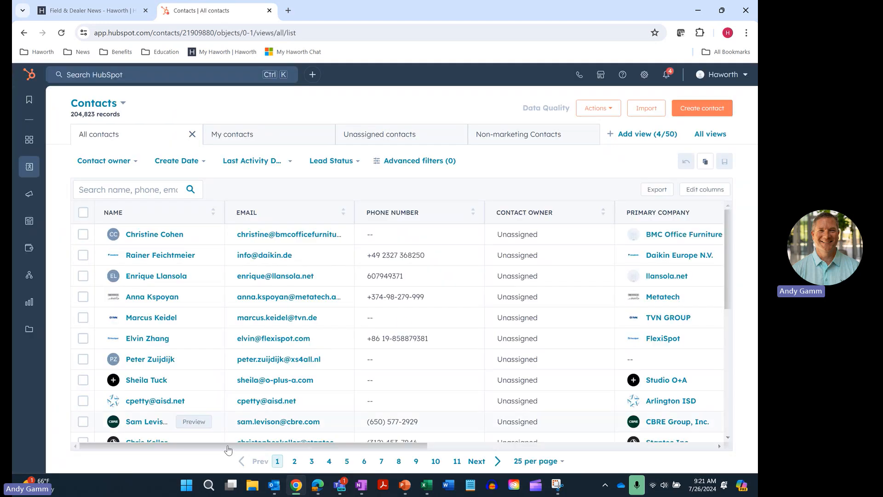
Read the next Outlook auto-reply, from a contact who left King Business Interiors June 12, 2024.
left_click(276, 489)
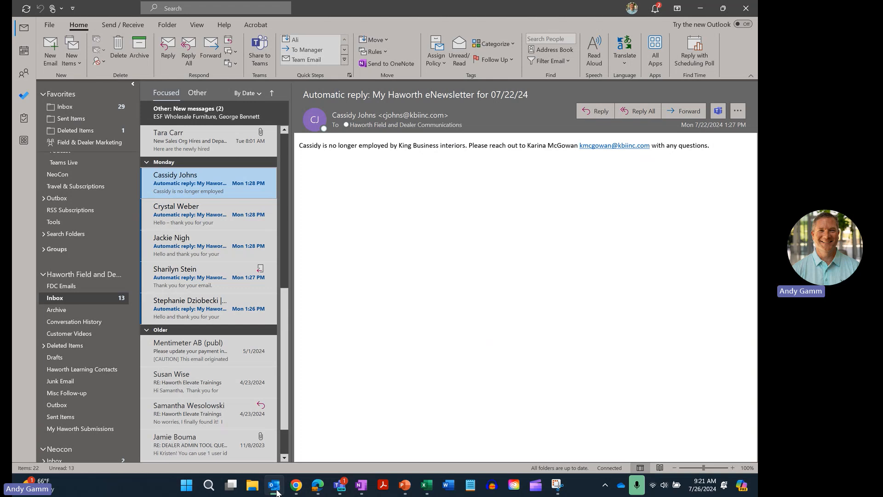
left_click(183, 216)
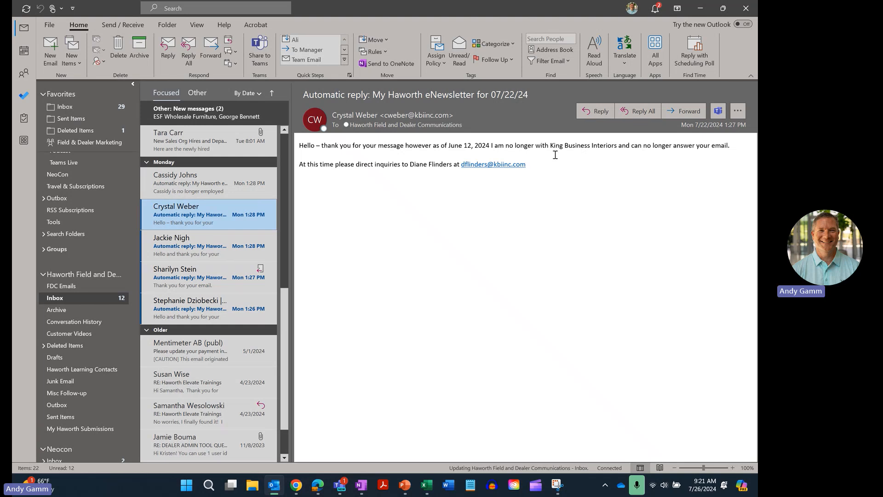
mouse_move(339, 488)
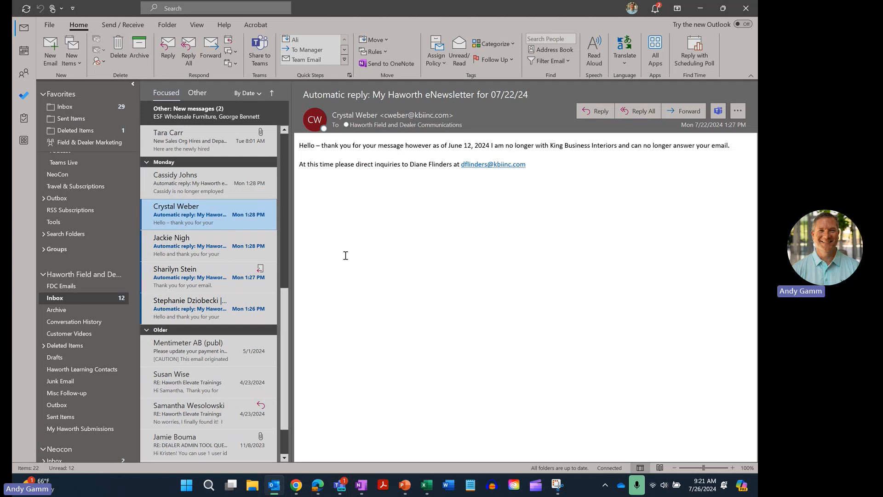
Search HubSpot contacts for the second departed contact, fix the surname typo, and open the record.
left_click(295, 484)
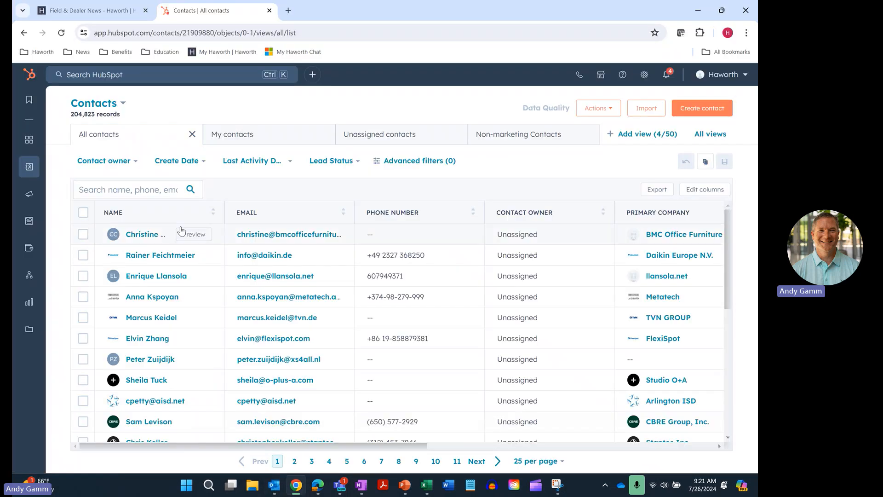
left_click(153, 188)
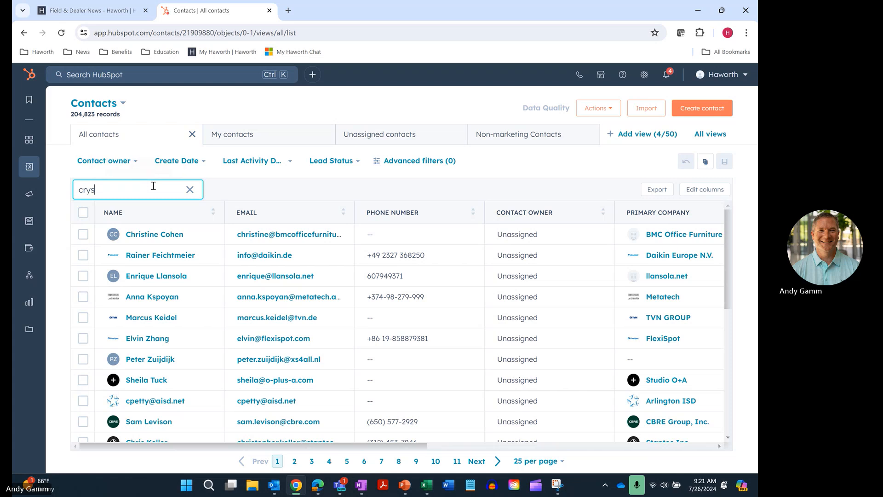
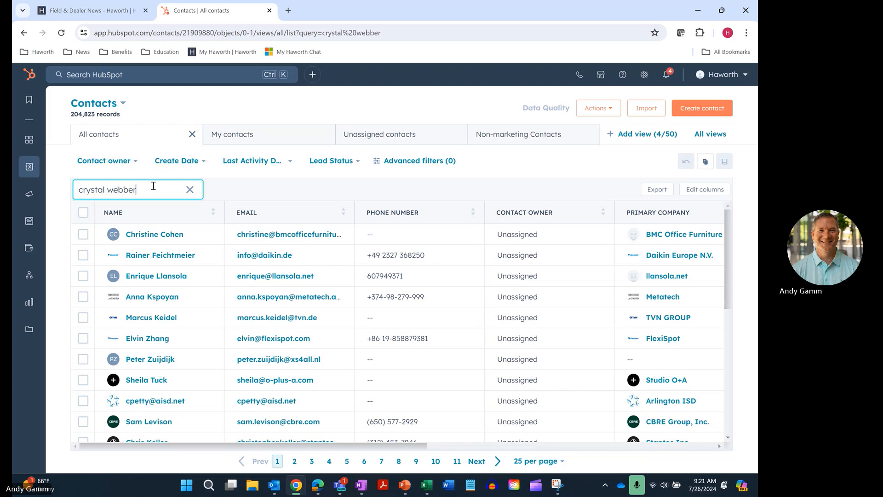
left_click(125, 190)
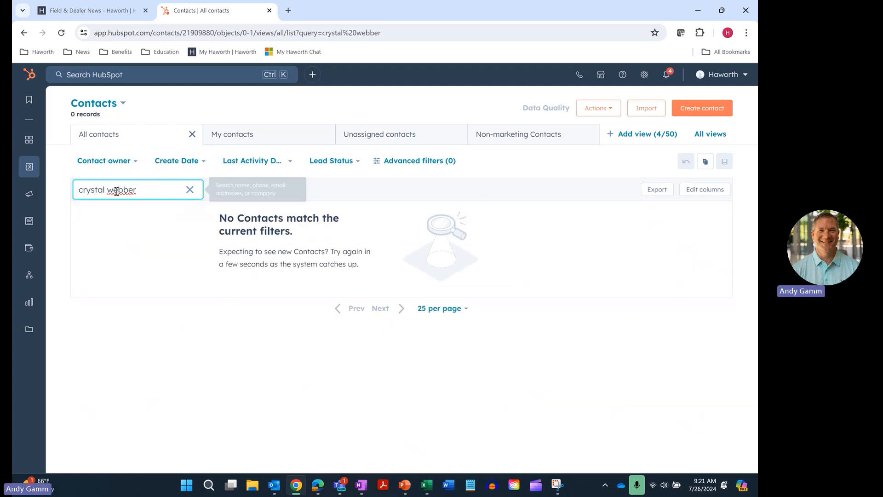
key("BackSpace")
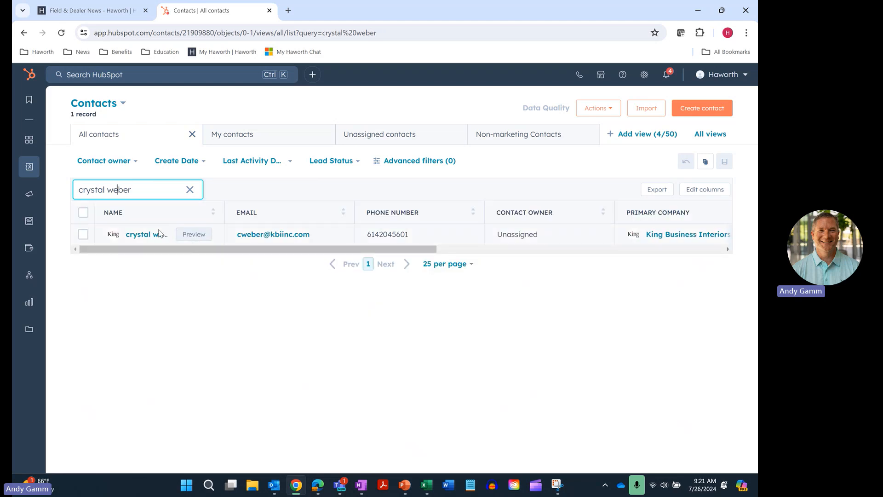
left_click(143, 234)
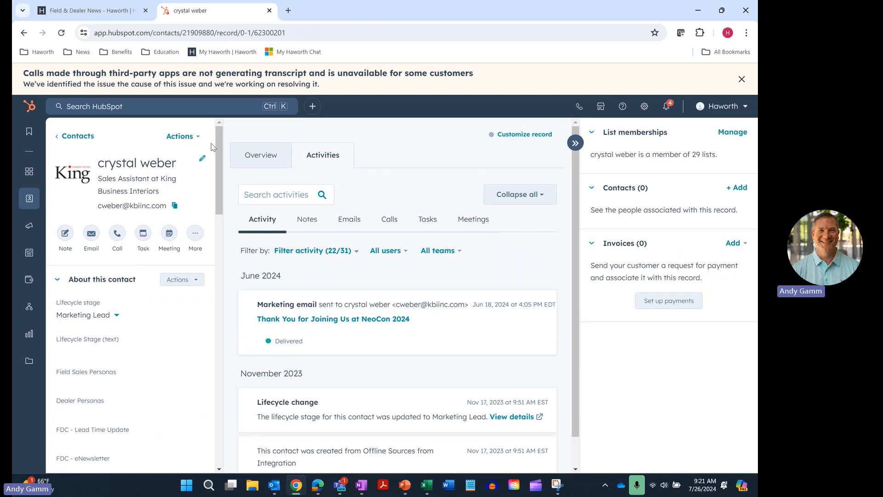
Delete this contact, leaving All contacts at 204,822 records.
left_click(195, 142)
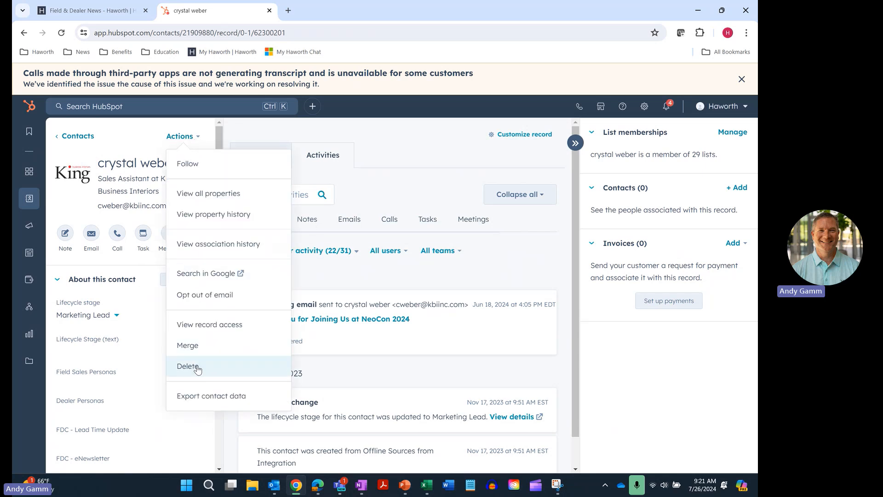
left_click(197, 366)
left_click(325, 340)
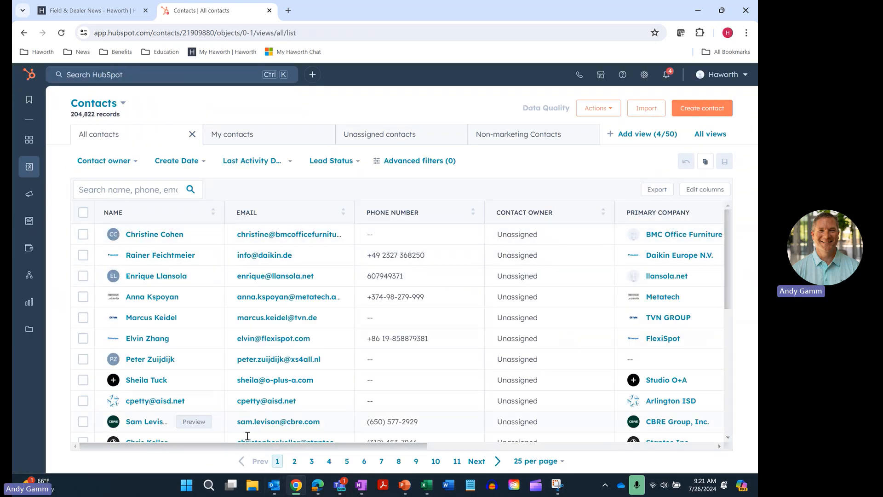
Read the next Outlook auto-reply from a contact no longer with Haworth, then return to HubSpot.
left_click(273, 485)
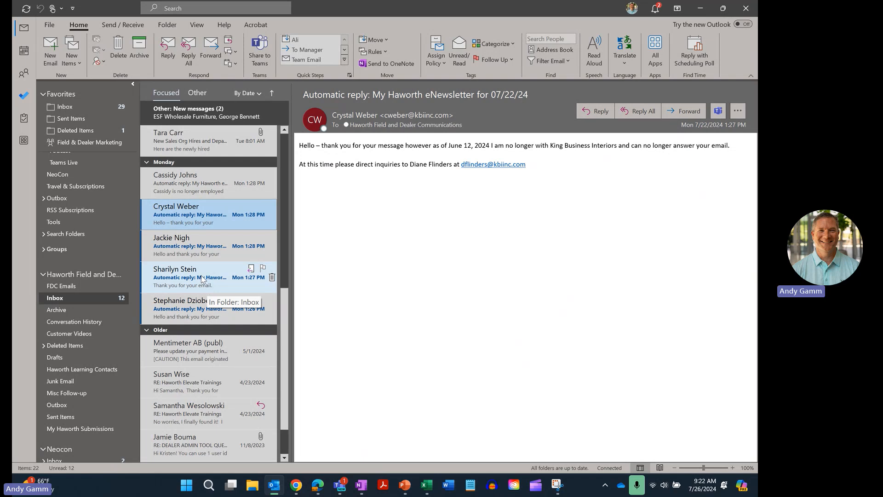
left_click(202, 279)
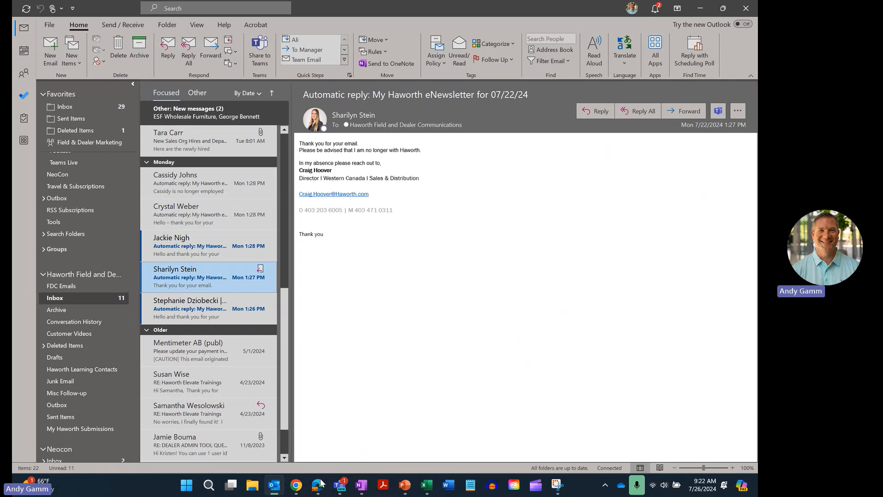
left_click(275, 485)
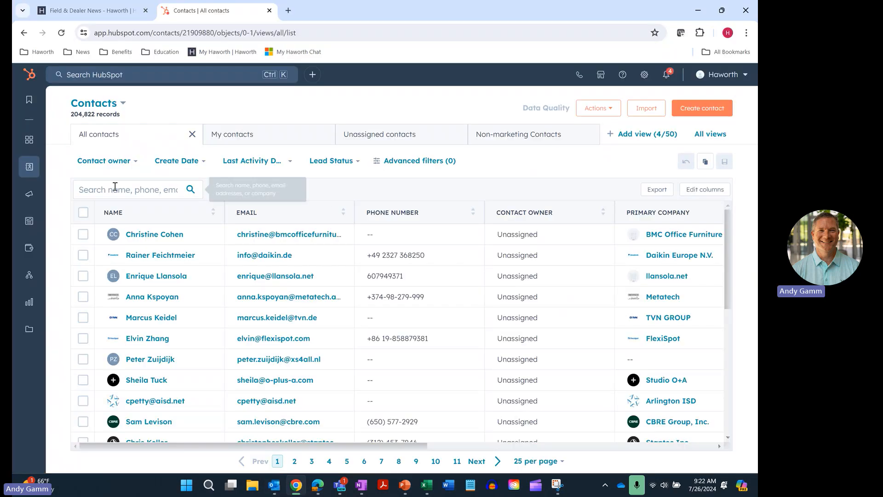
Search for the departed Haworth contact by first name, open the record, and delete it.
left_click(115, 189)
type("shar")
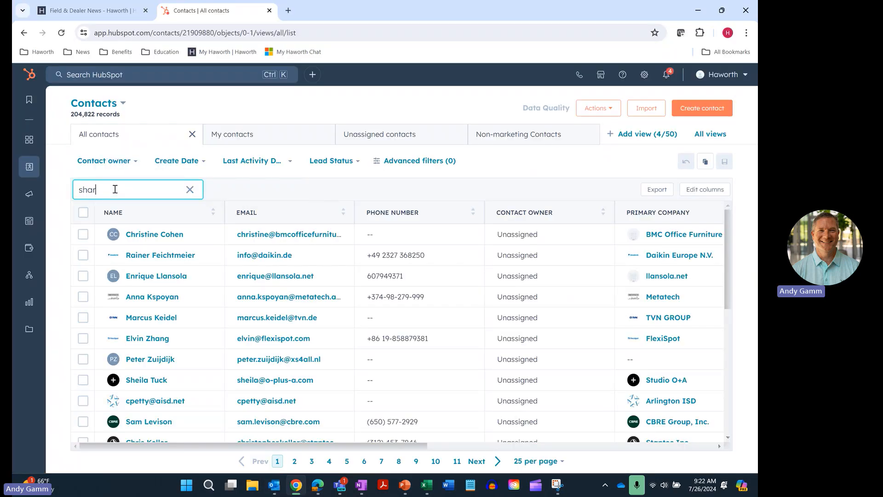
type("ilyn")
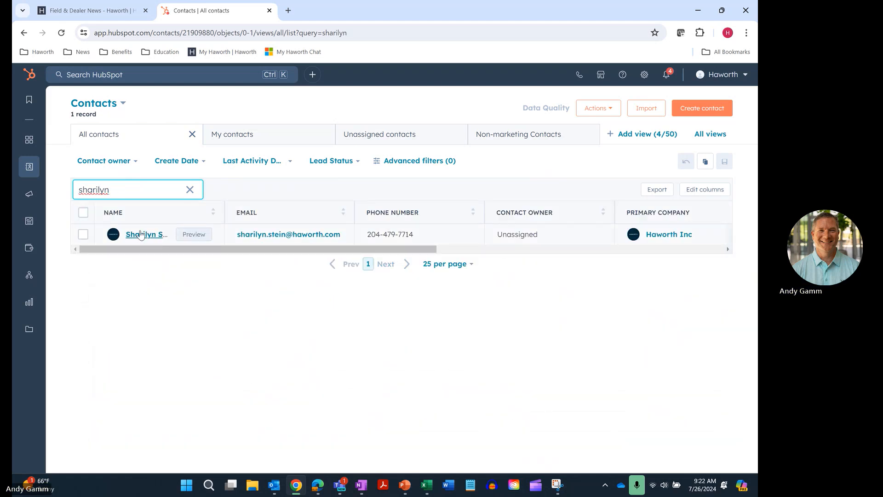
left_click(138, 236)
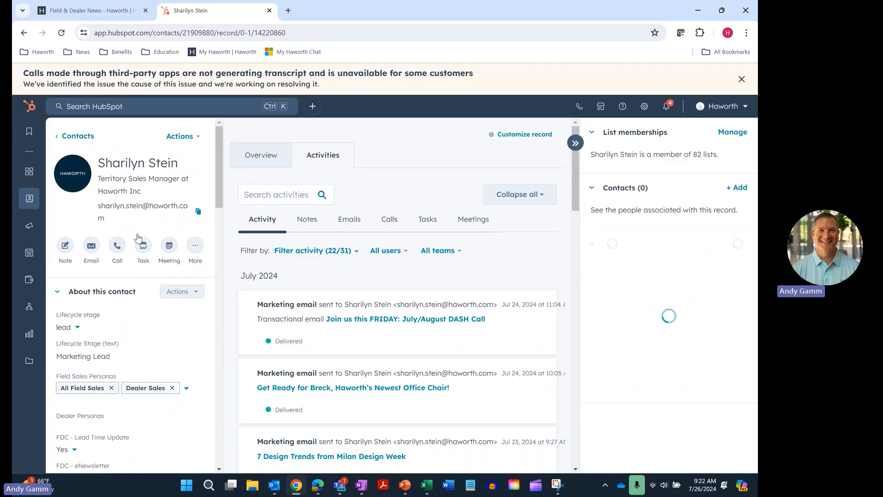
left_click(189, 141)
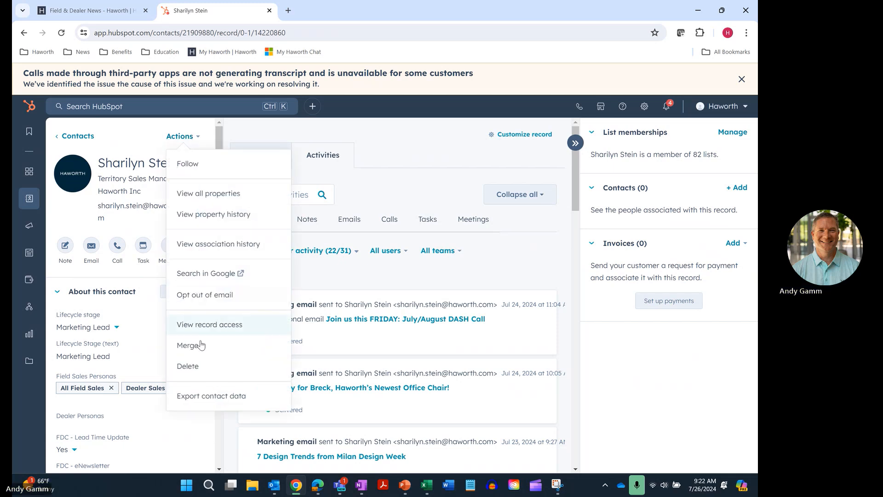
left_click(188, 367)
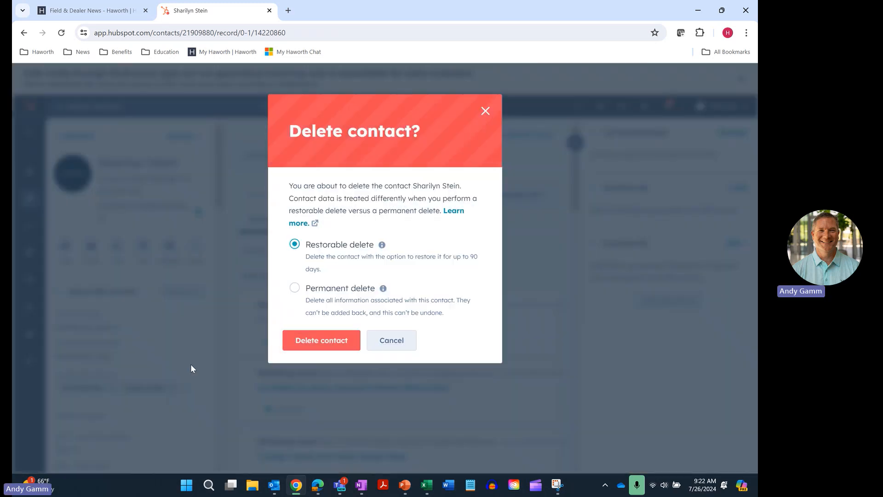
left_click(321, 341)
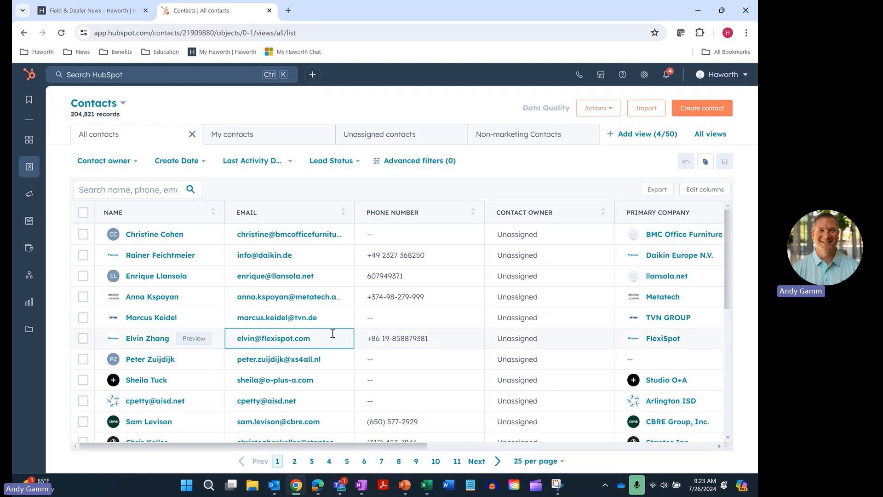
Go to the Teams files: General > Email + Database > Master Email List - HubSpot folder.
mouse_move(343, 488)
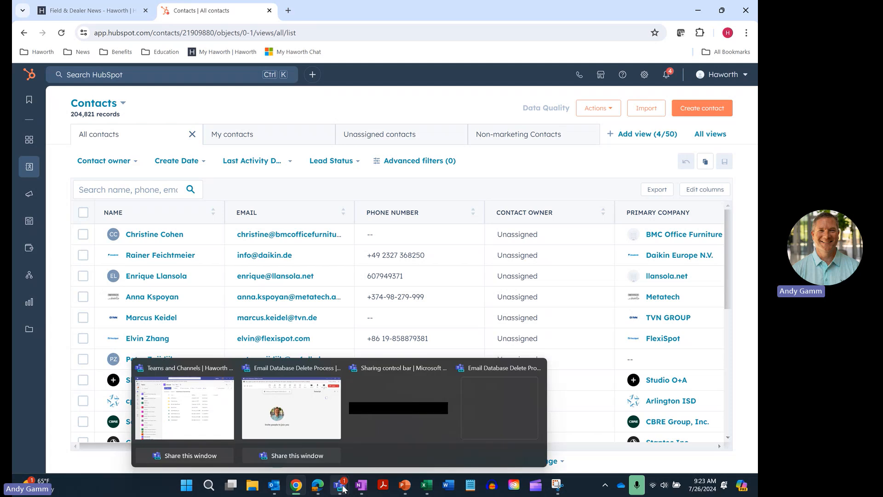
left_click(184, 404)
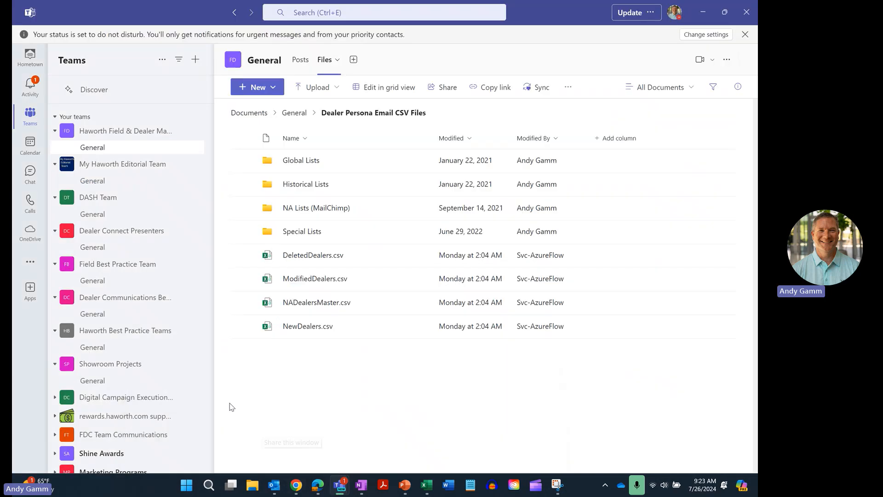
left_click(294, 113)
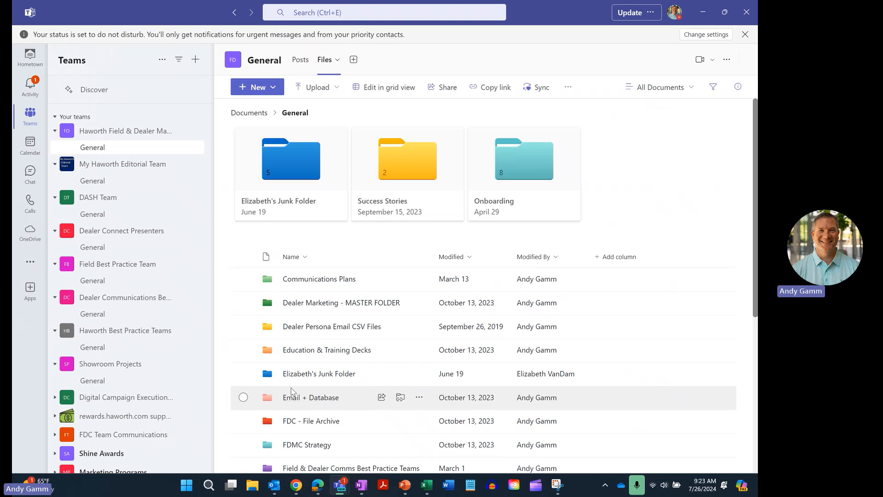
left_click(314, 398)
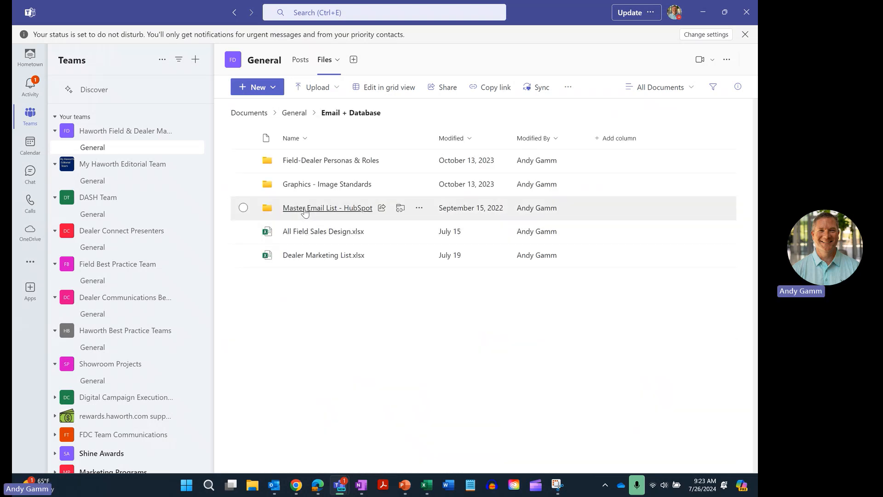
left_click(304, 209)
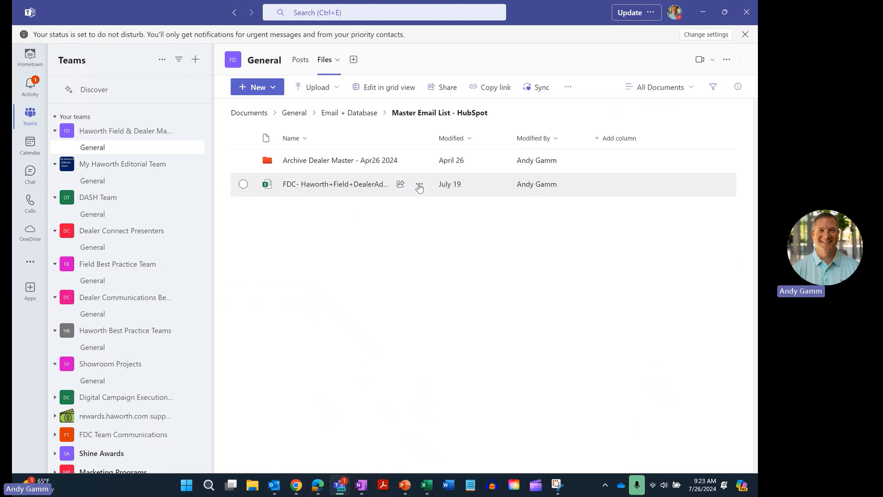
Rename the FDC master file's date from 0719 to 0726 and open the workbook.
left_click(417, 185)
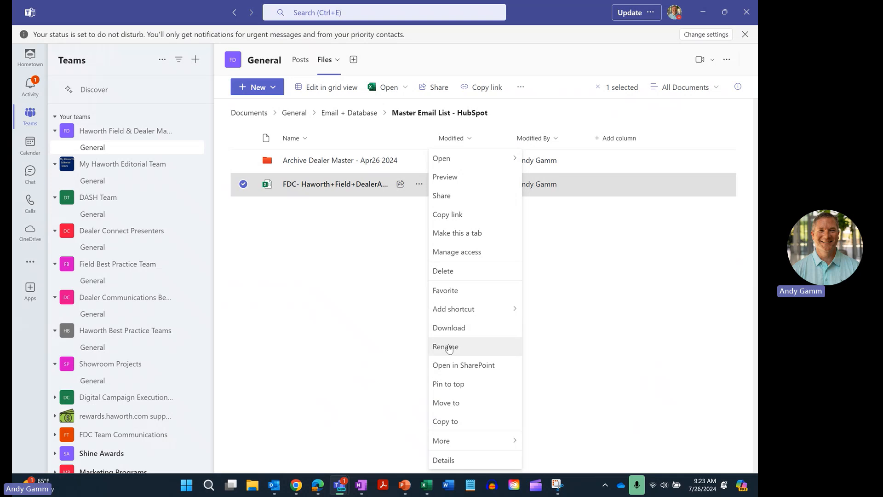
left_click(445, 346)
left_click(540, 266)
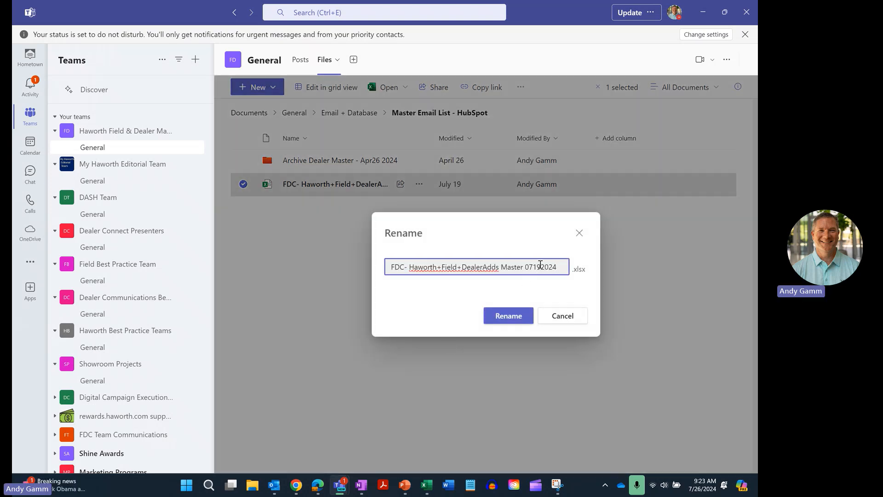
key("BackSpace")
key("BackSpace")
type("26")
left_click(509, 316)
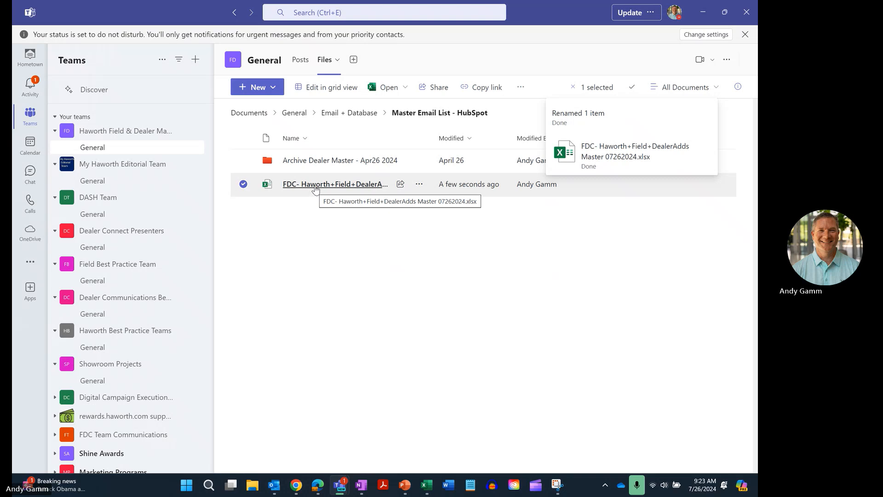
left_click(315, 187)
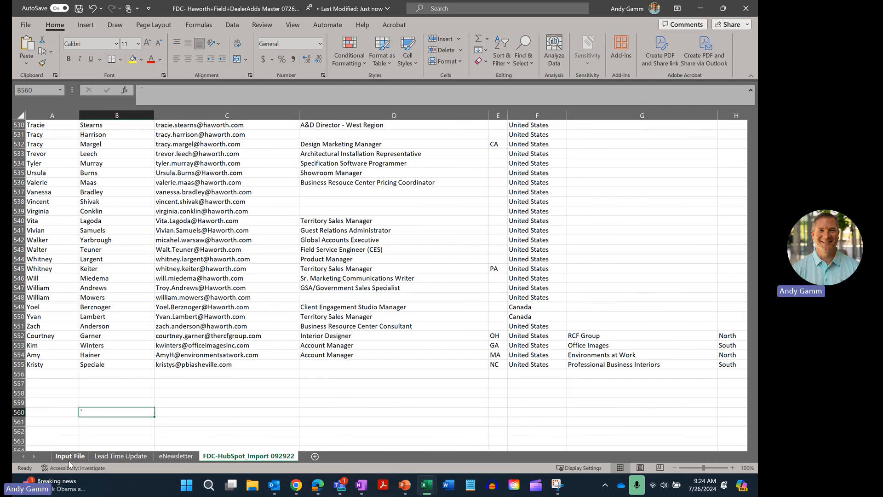
Go to the Input File sheet and scroll up to the departed contact's row 483.
left_click(69, 461)
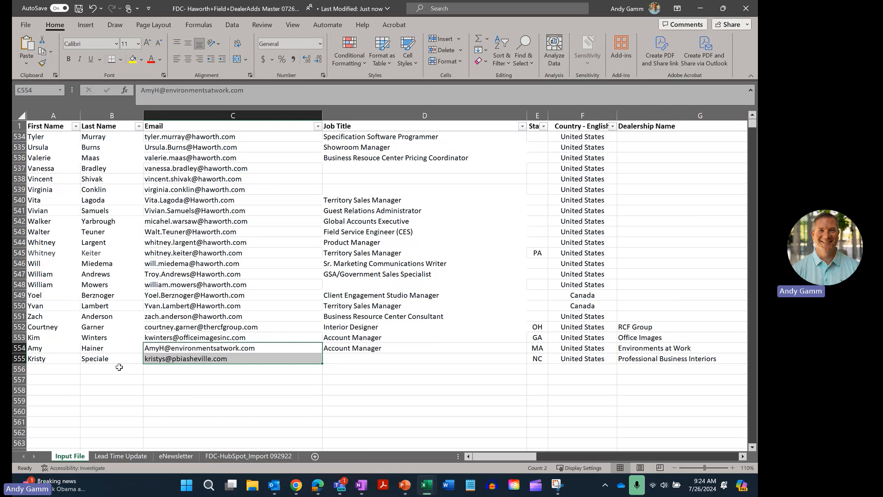
scroll(60, 243, "up", 2)
scroll(60, 243, "up", 1)
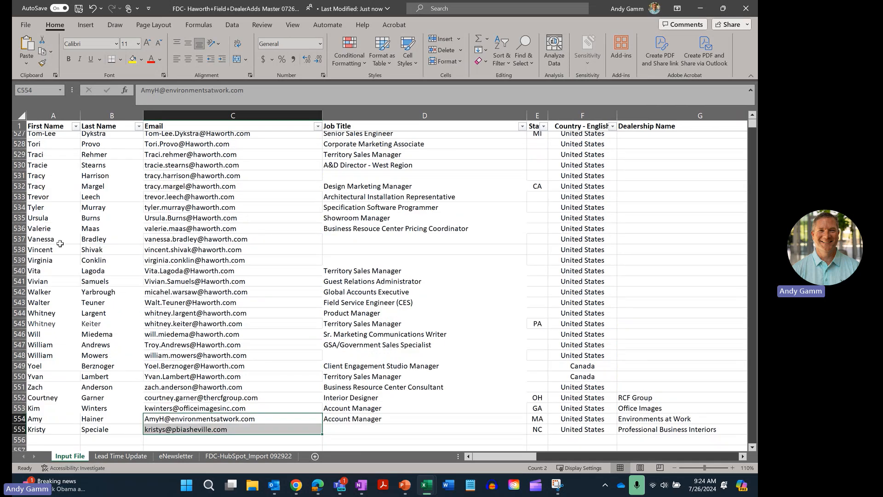
scroll(60, 243, "up", 3)
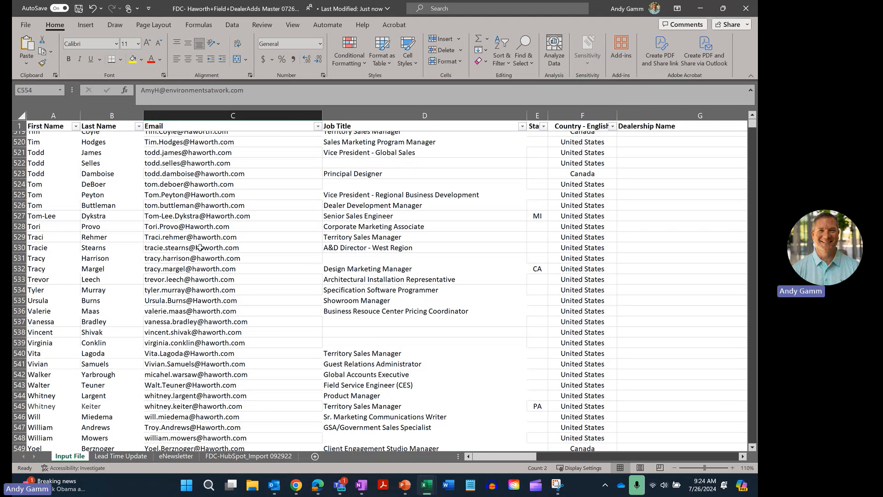
scroll(175, 245, "up", 3)
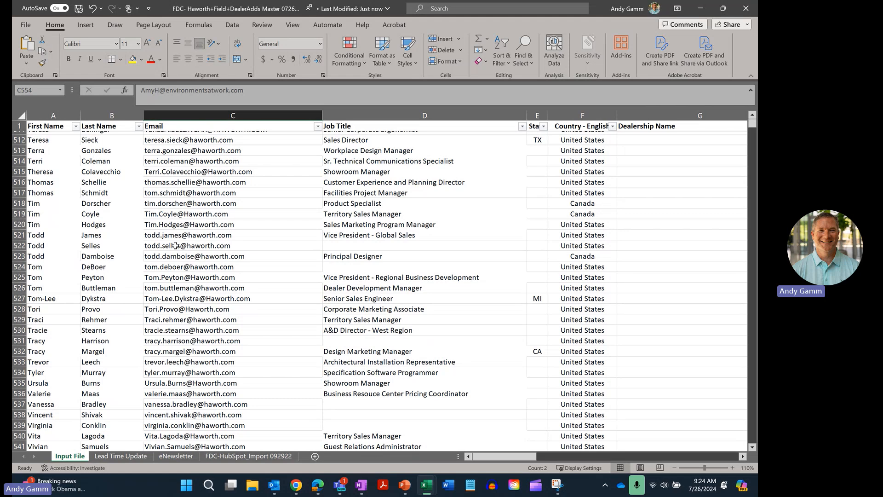
scroll(175, 245, "up", 7)
scroll(175, 245, "up", 4)
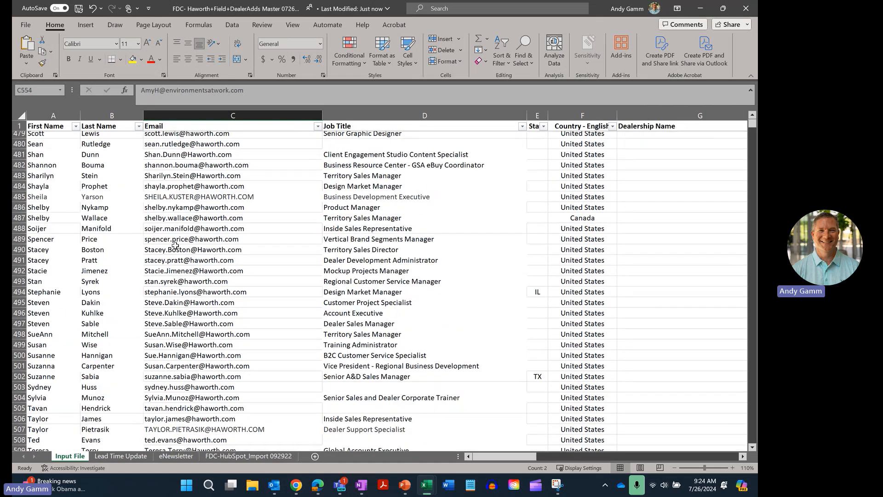
scroll(175, 245, "up", 1)
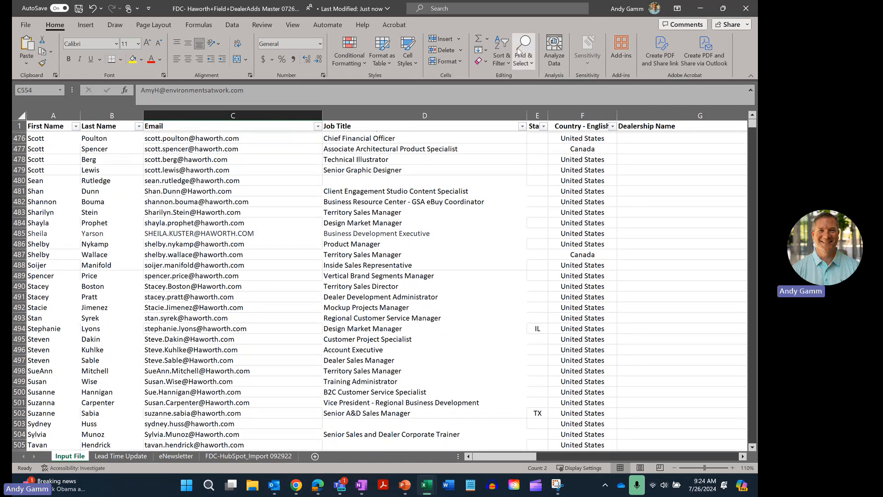
scroll(115, 222, "up", 2)
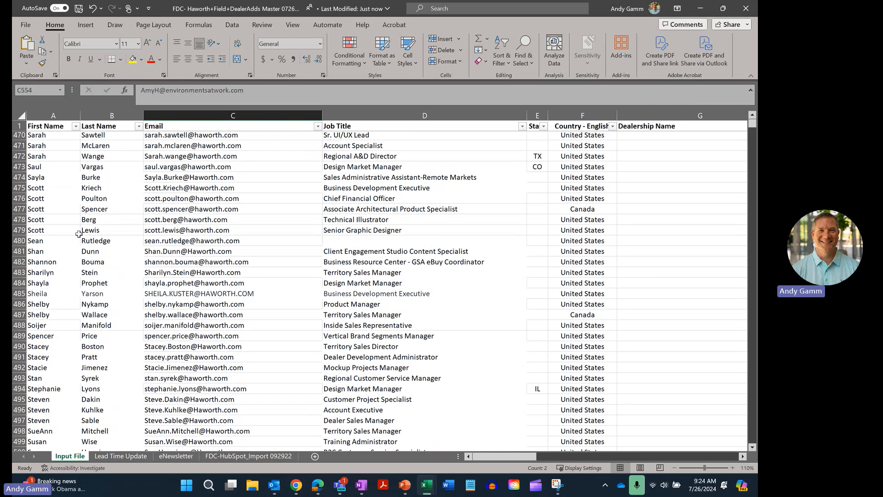
Delete row 483 and return to the FDC-HubSpot_Import 092922 sheet.
left_click(19, 272)
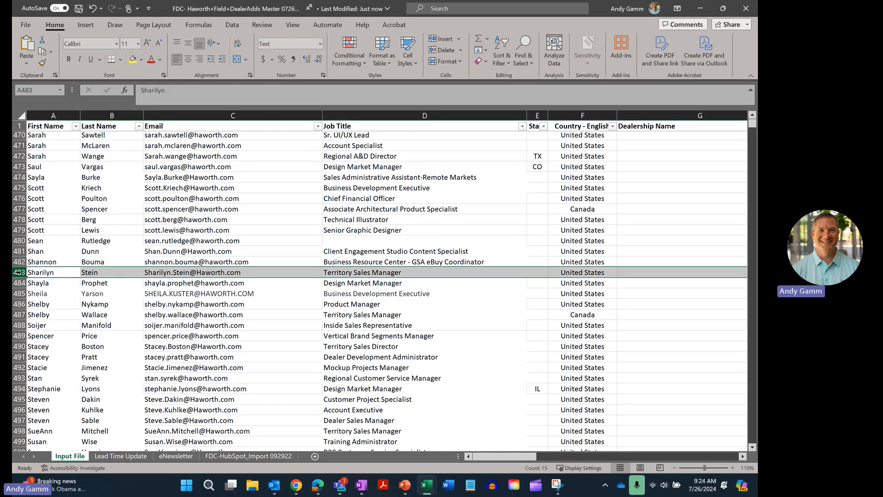
right_click(19, 272)
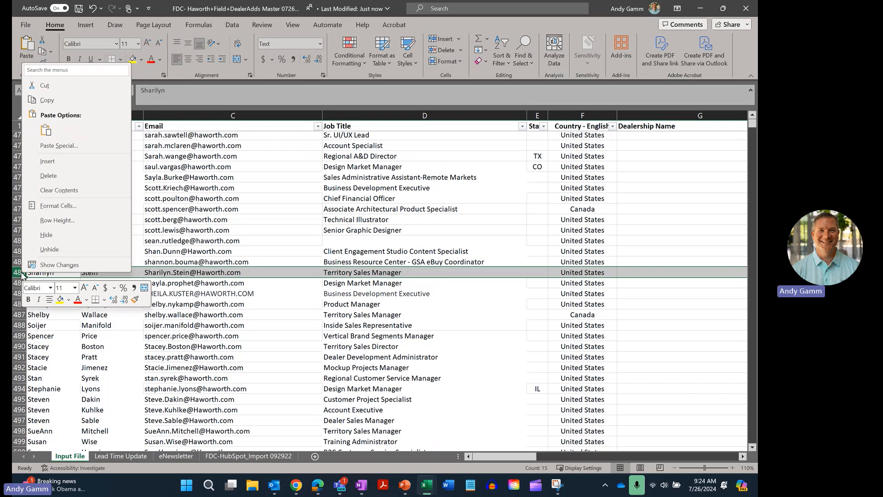
left_click(60, 175)
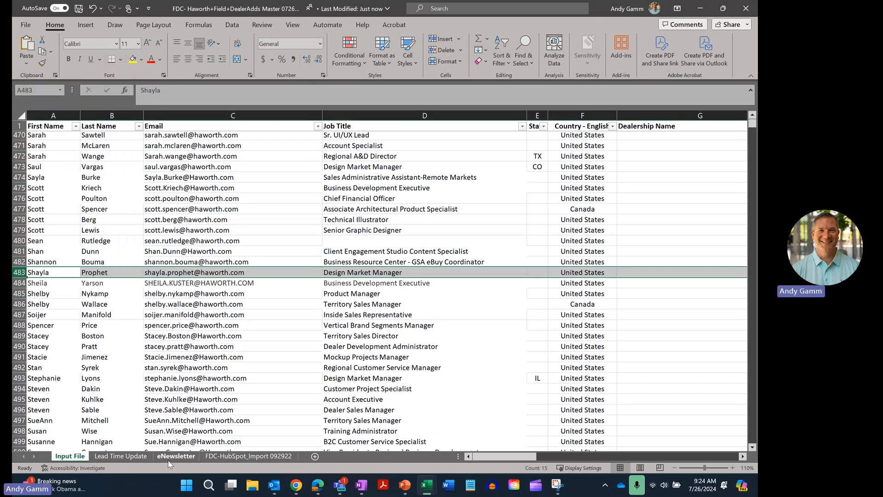
left_click(239, 458)
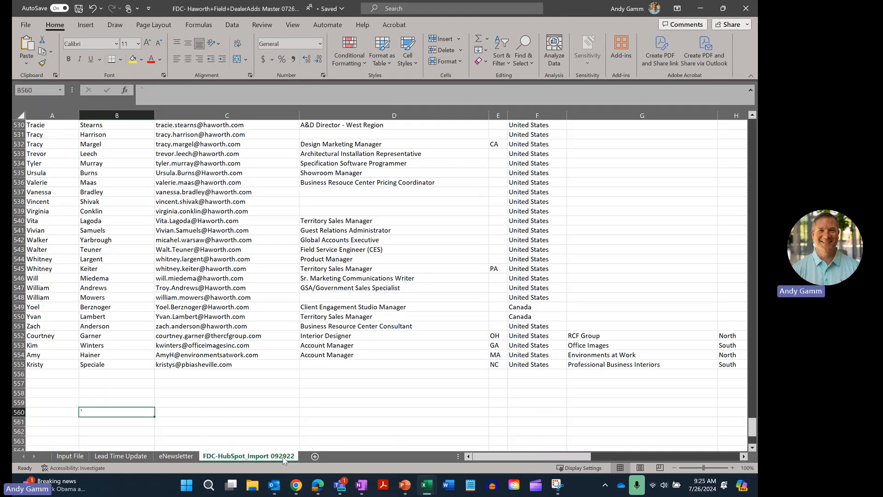
Delete the #REF! error row 483 from the FDC-HubSpot_Import 092922 sheet.
scroll(138, 342, "up", 4)
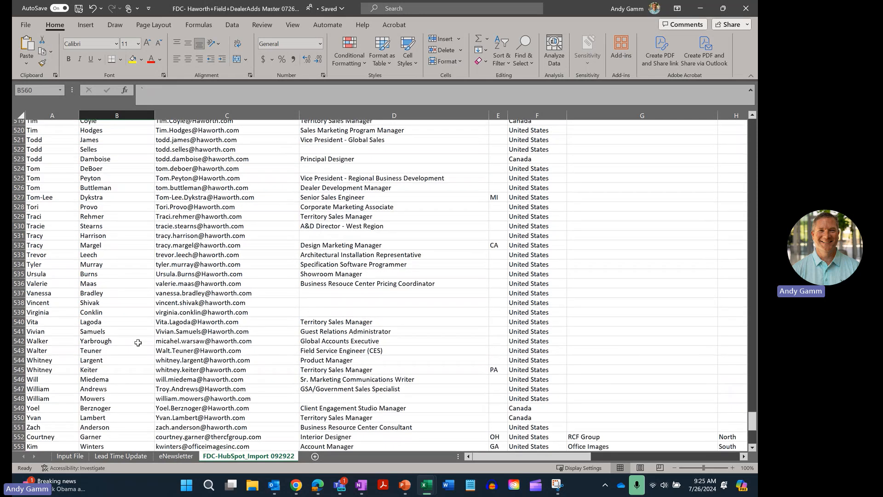
scroll(138, 343, "up", 16)
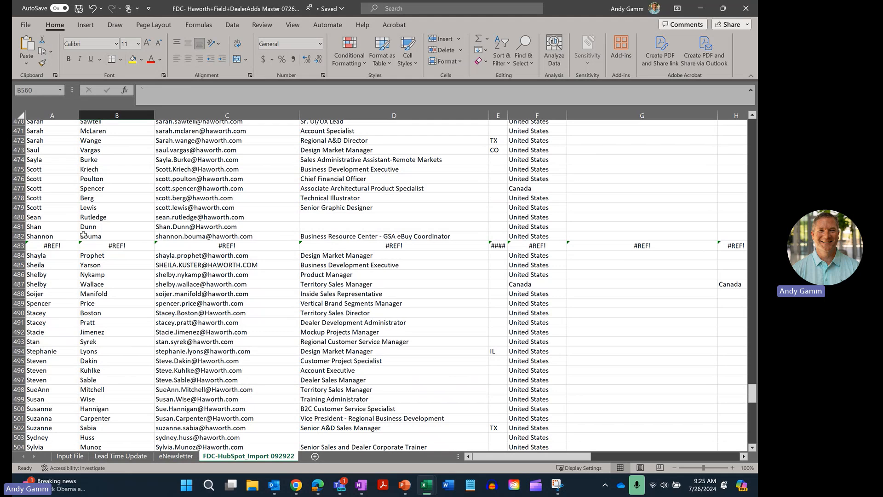
left_click(17, 246)
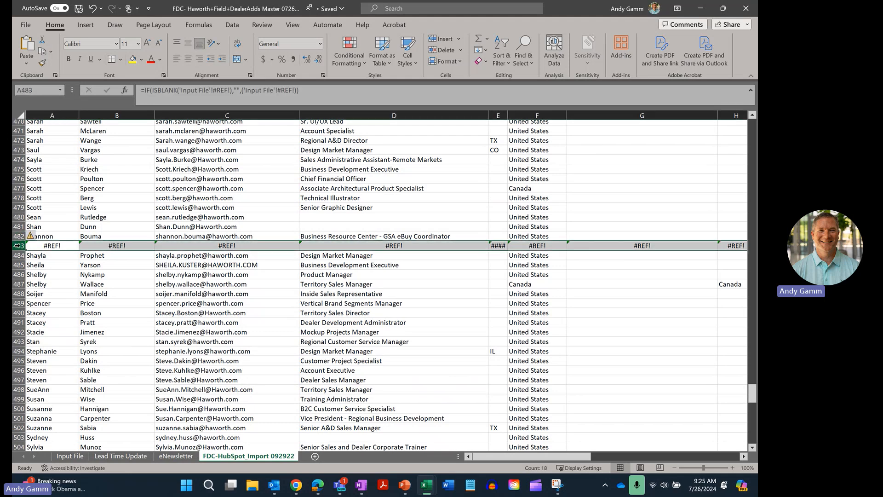
right_click(17, 245)
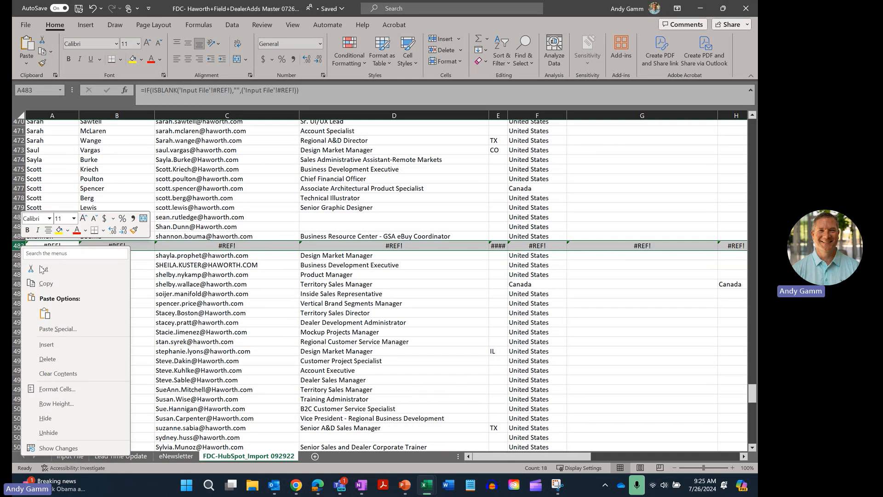
left_click(53, 357)
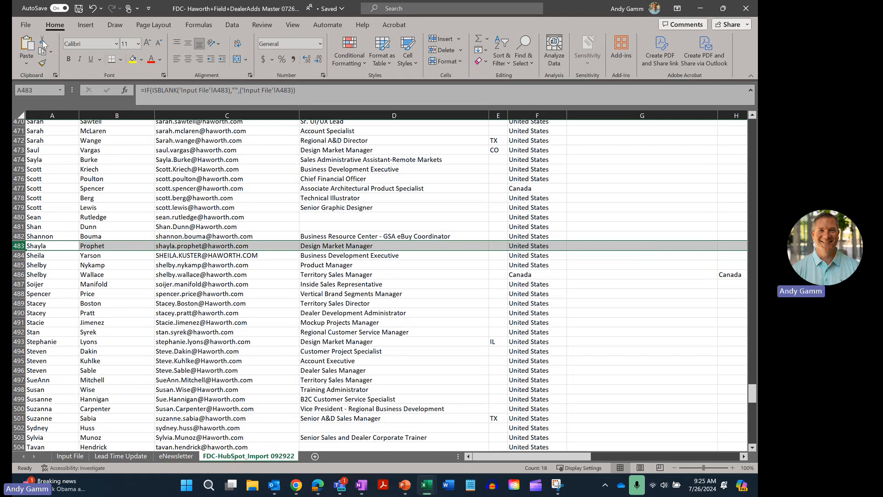
Save a CSV UTF-8 (Comma delimited) copy of the master workbook to the Desktop.
left_click(25, 24)
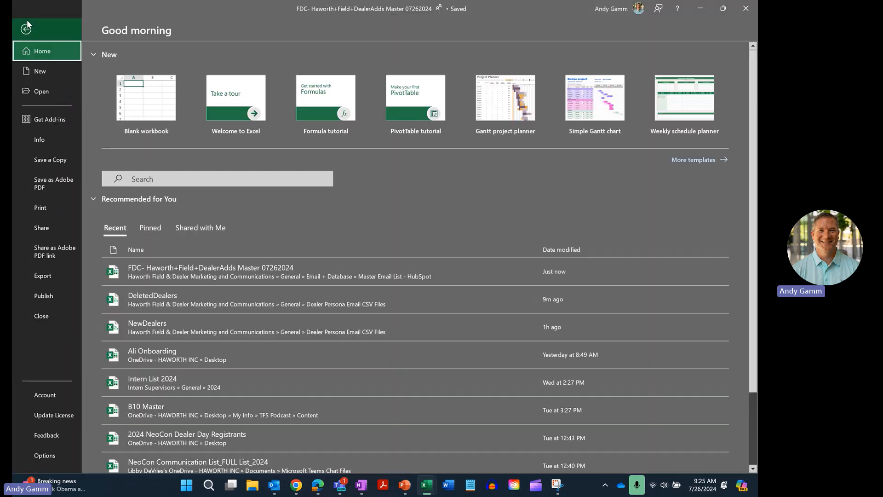
left_click(57, 161)
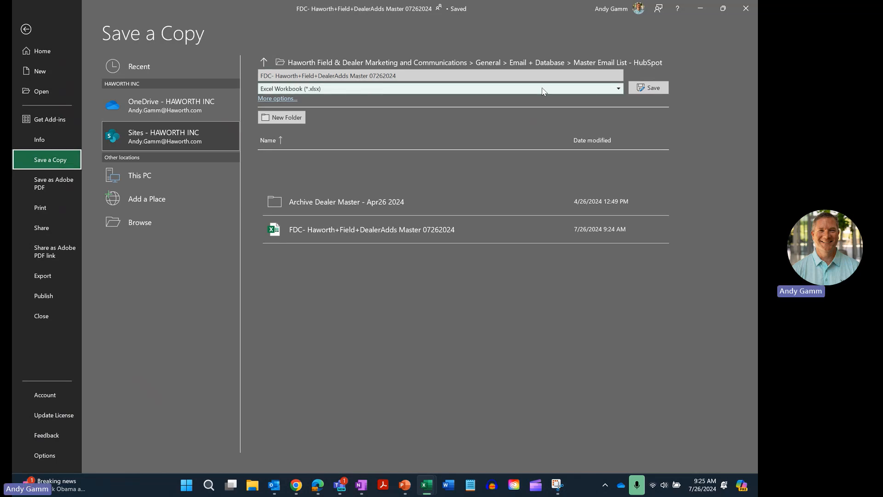
left_click(617, 89)
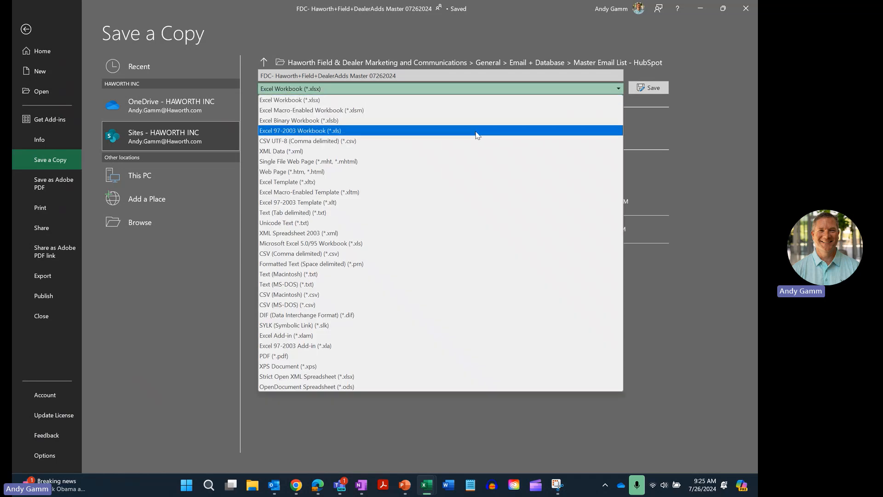
left_click(314, 144)
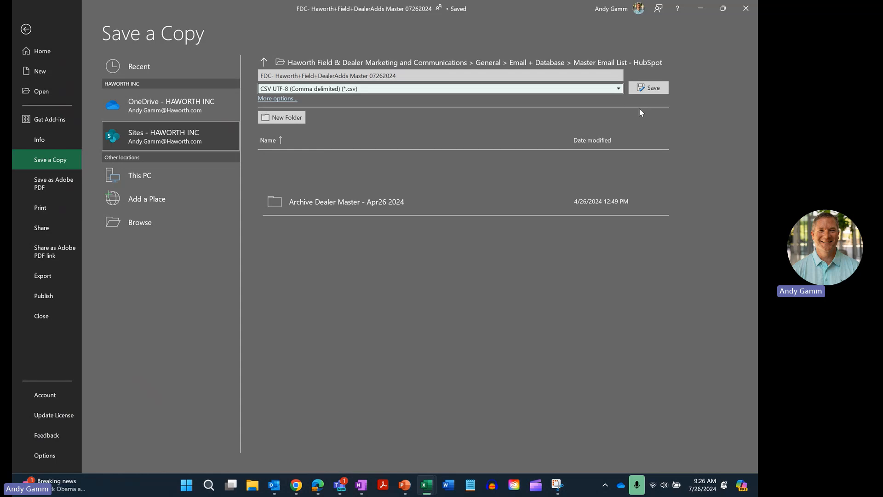
left_click(142, 225)
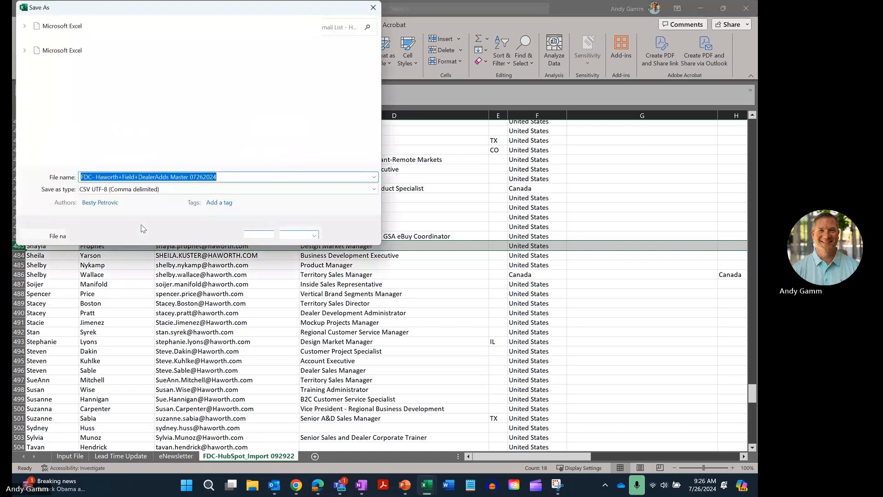
left_click(52, 114)
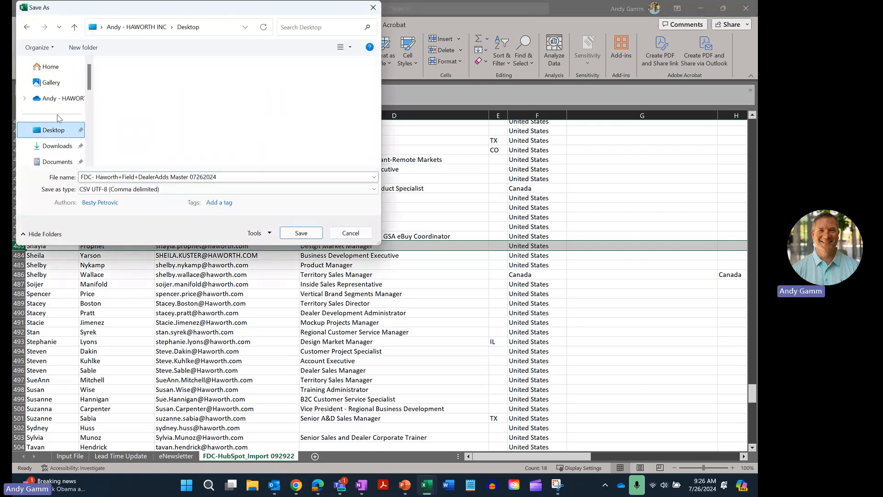
left_click(300, 233)
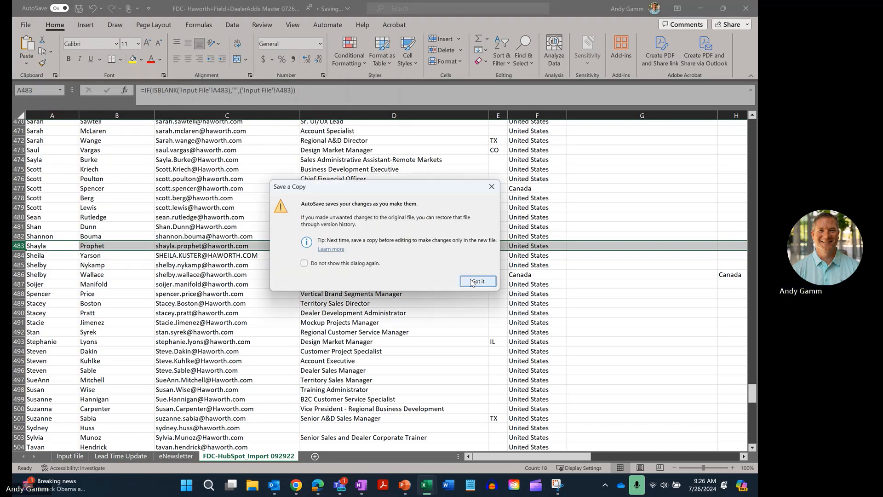
Accept the CSV save prompts, close the workbook saving changes, and return to HubSpot contacts.
left_click(472, 281)
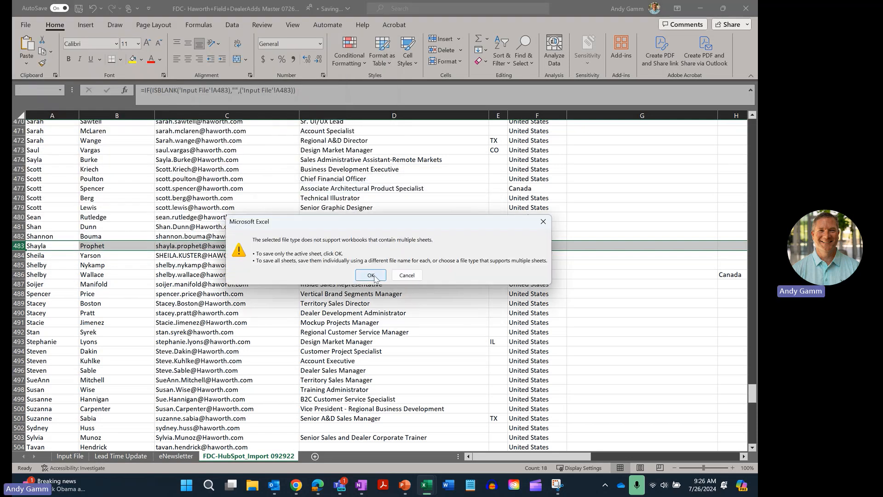
left_click(372, 275)
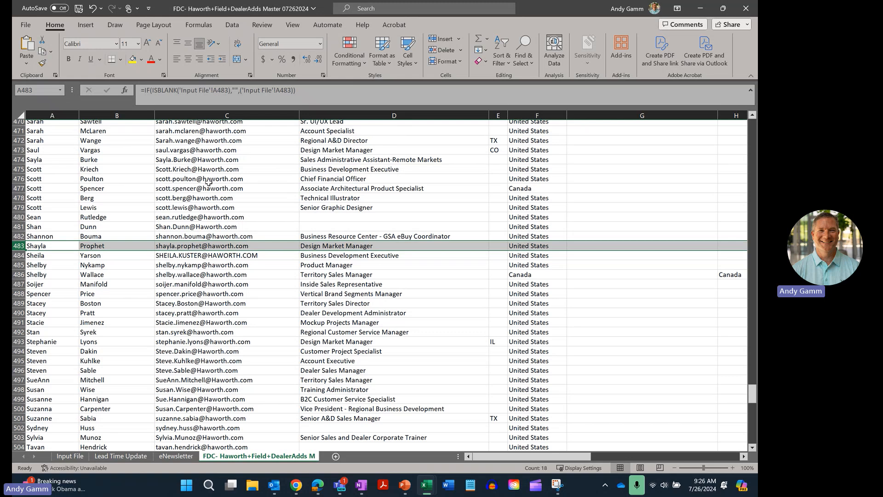
left_click(745, 9)
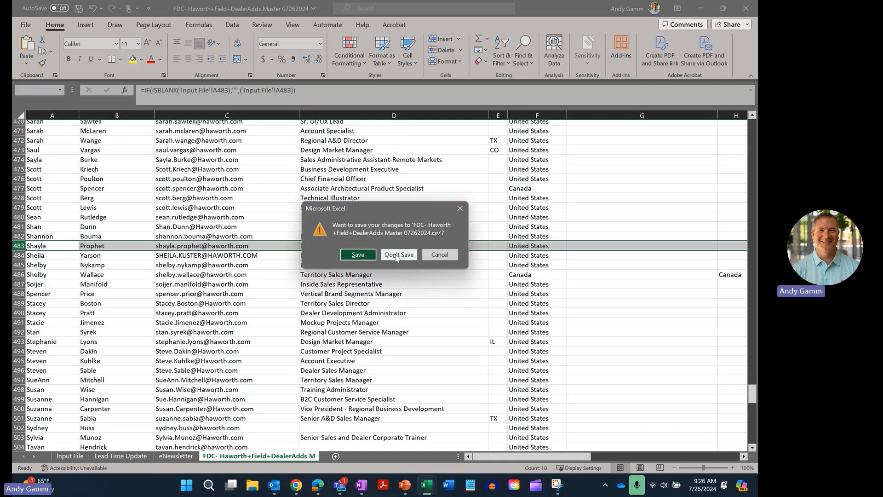
left_click(357, 255)
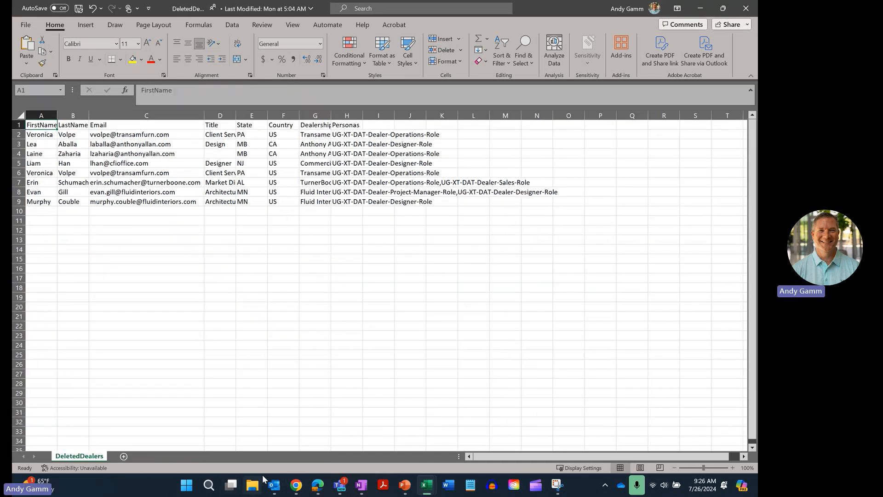
left_click(294, 488)
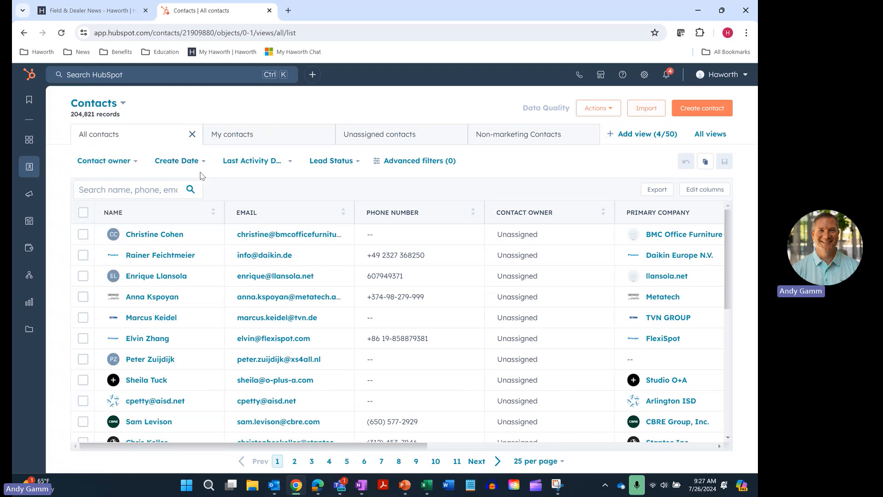
Start a HubSpot import of a Contacts file from the computer, reaching the Upload step.
left_click(645, 109)
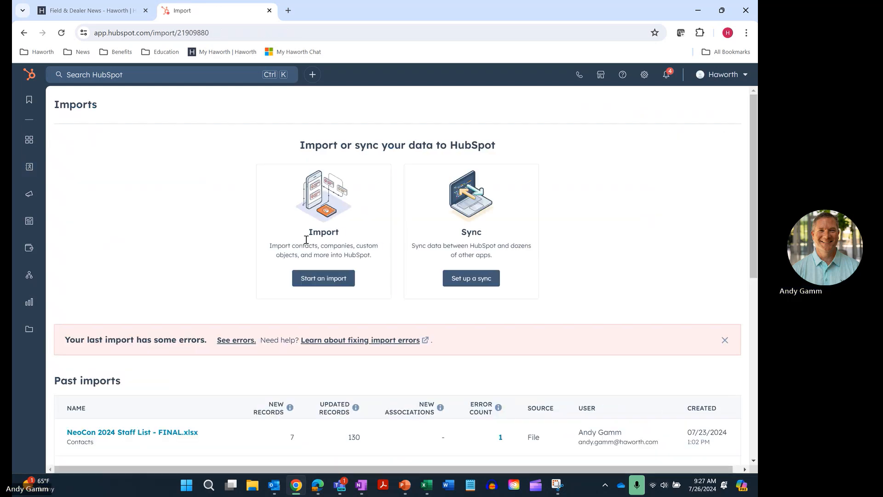
left_click(315, 283)
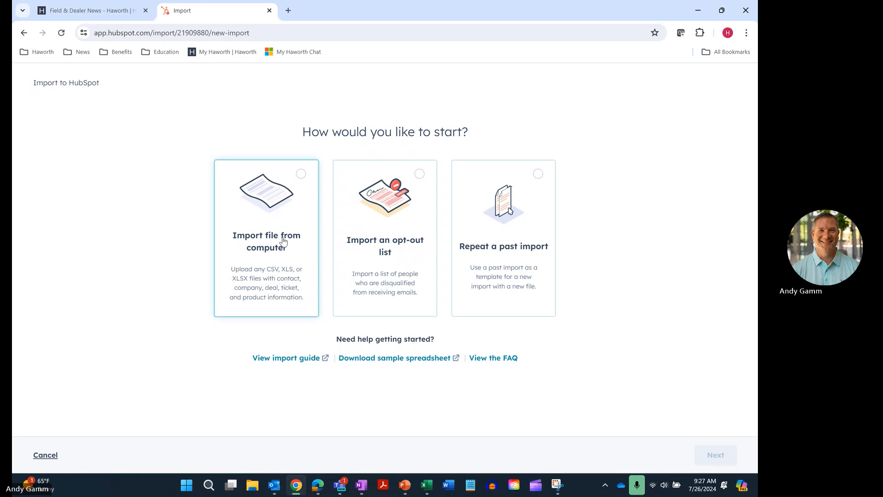
left_click(283, 240)
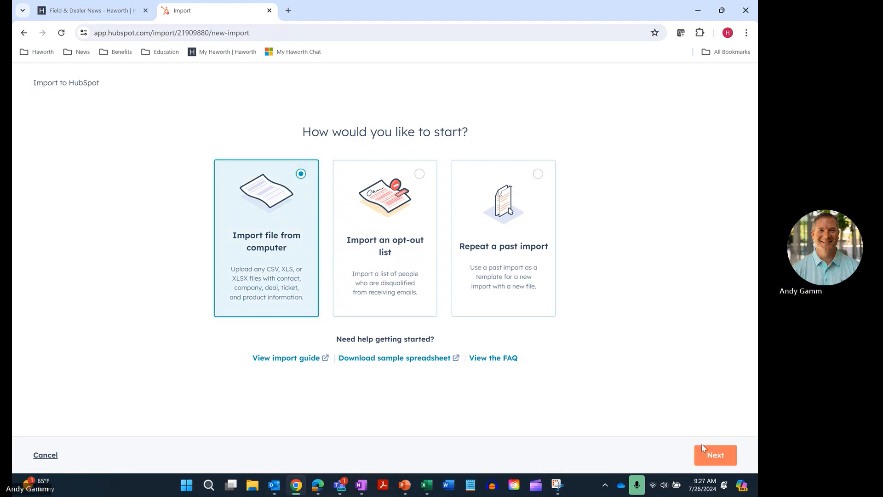
left_click(720, 456)
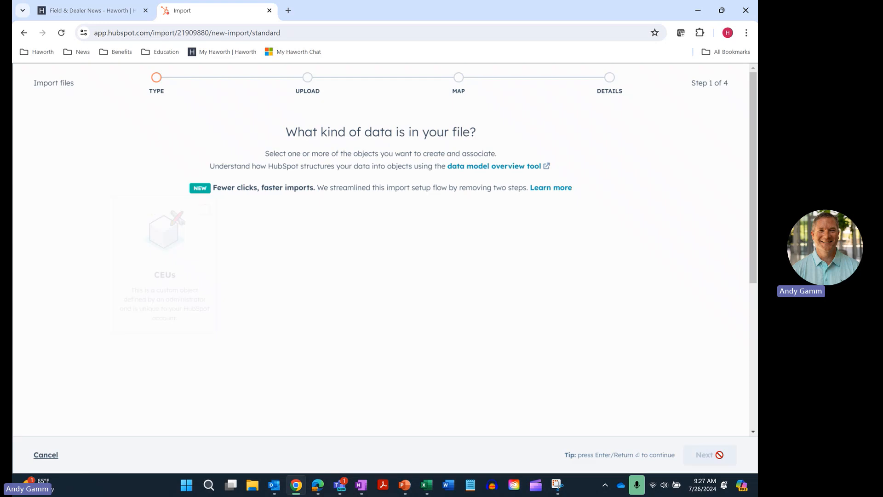
left_click(394, 291)
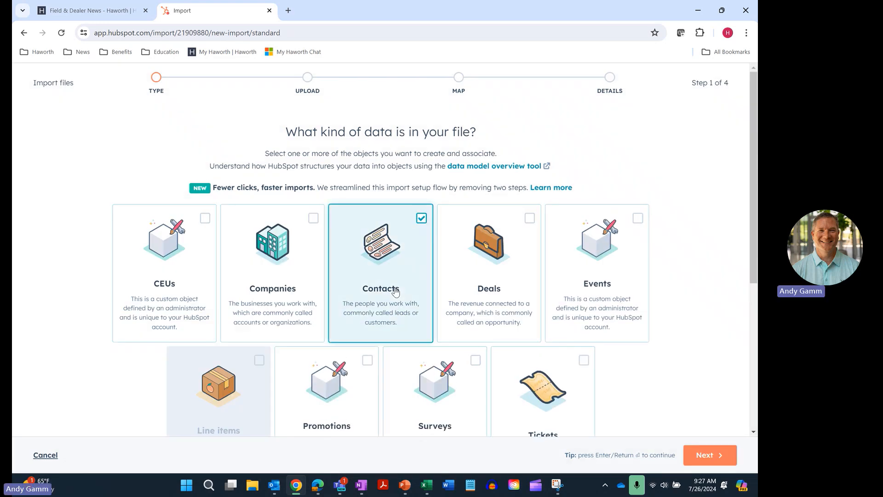
left_click(695, 455)
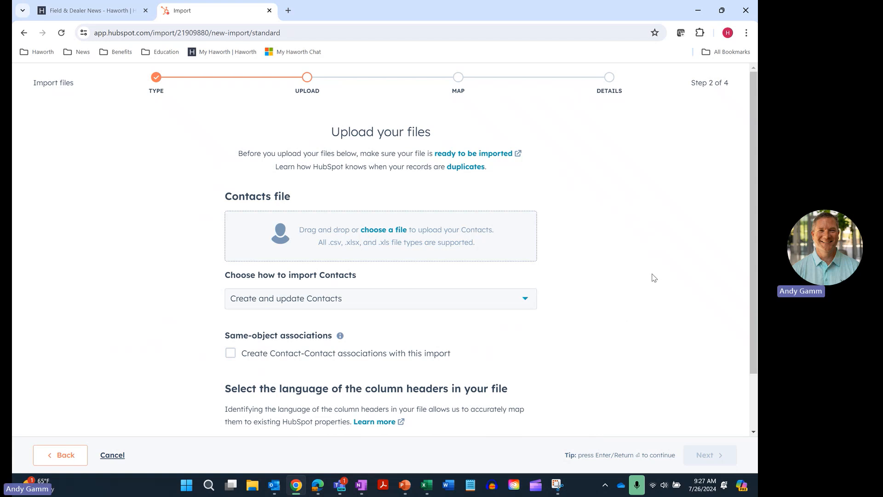
Upload FDC- Haworth+Field+DealerAdds Master 07262024.csv from the Desktop and advance to column mapping.
left_click(376, 230)
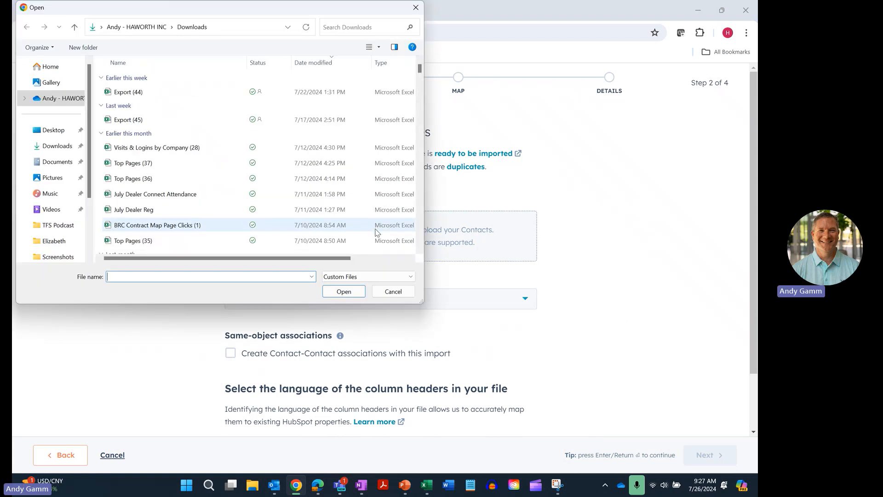
left_click(57, 132)
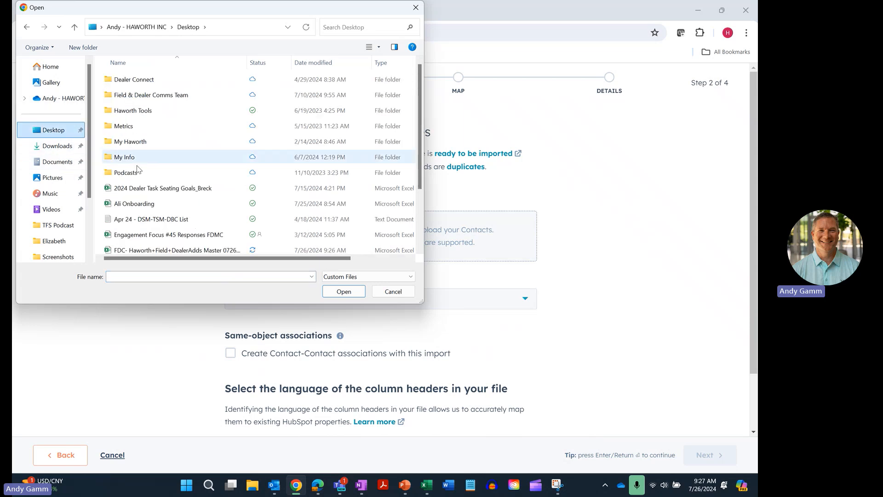
left_click(174, 251)
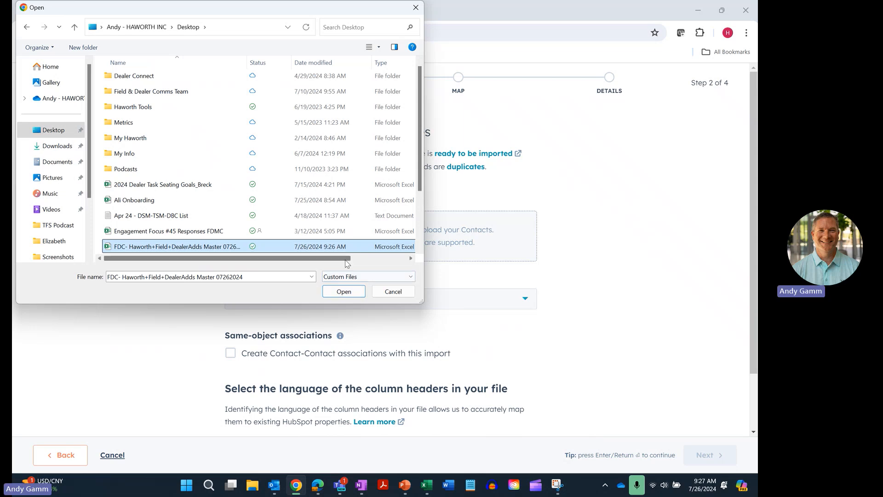
left_click_drag(349, 259, 326, 264)
left_click(344, 292)
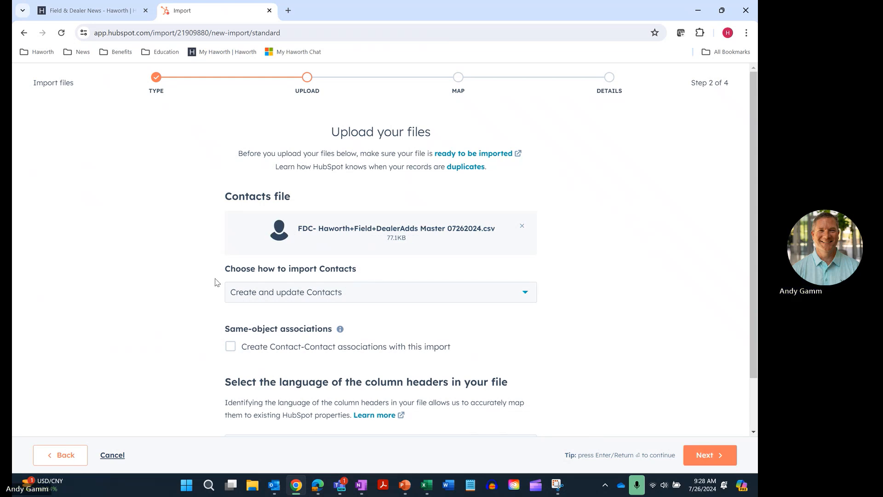
scroll(225, 281, "down", 2)
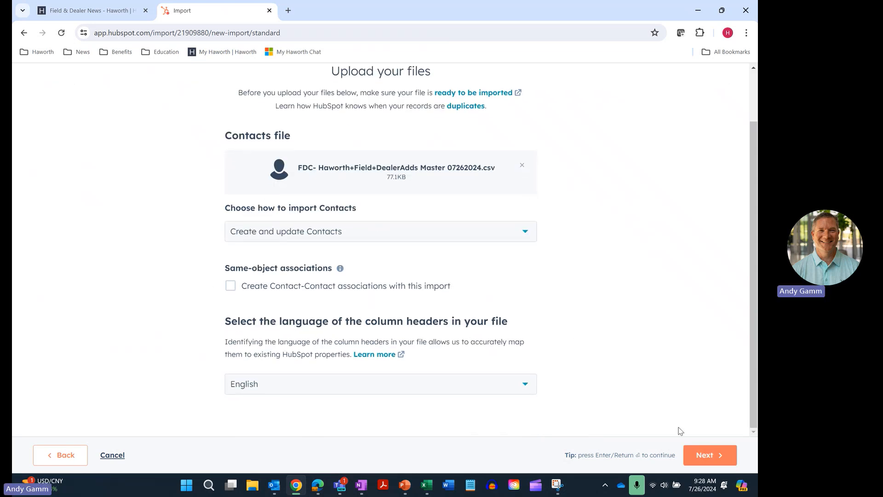
left_click(698, 460)
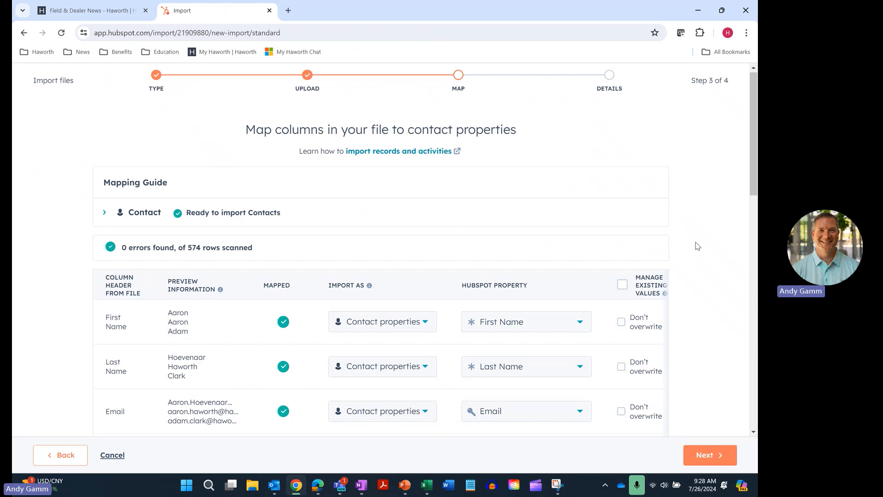
Check all column mappings (0 errors, 574 rows) and proceed to the import Details step.
scroll(697, 246, "down", 3)
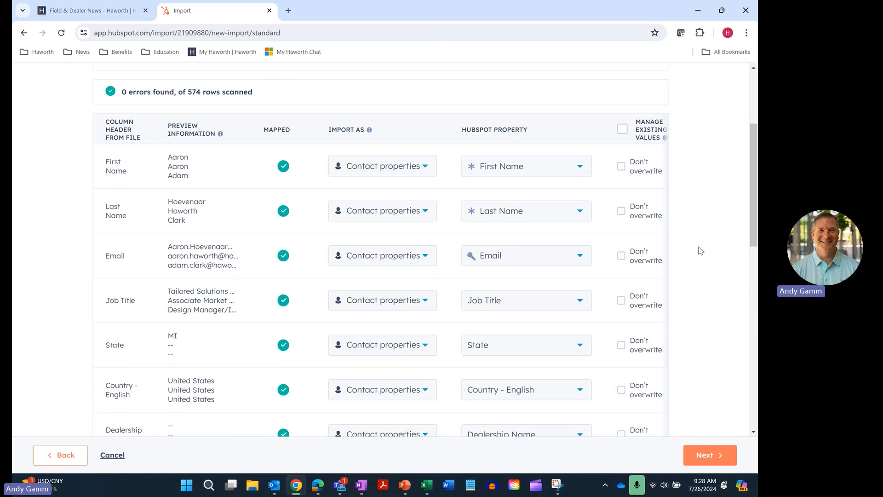
scroll(700, 250, "down", 1)
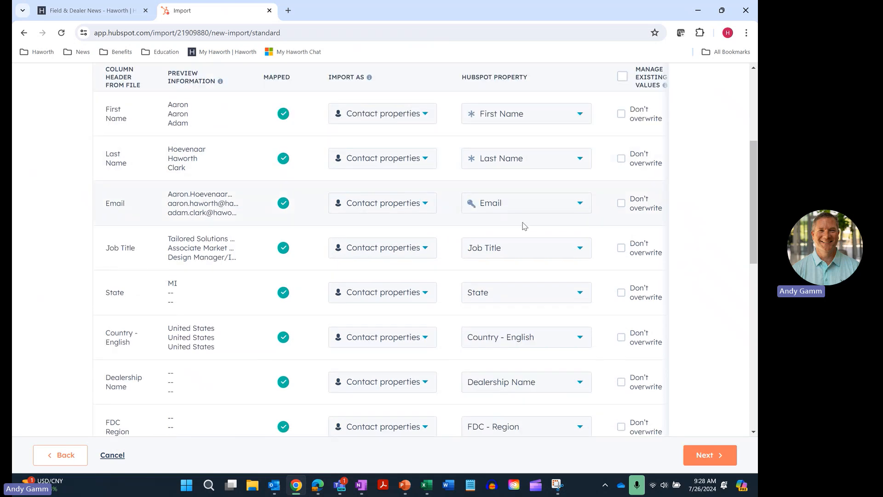
scroll(712, 230, "down", 3)
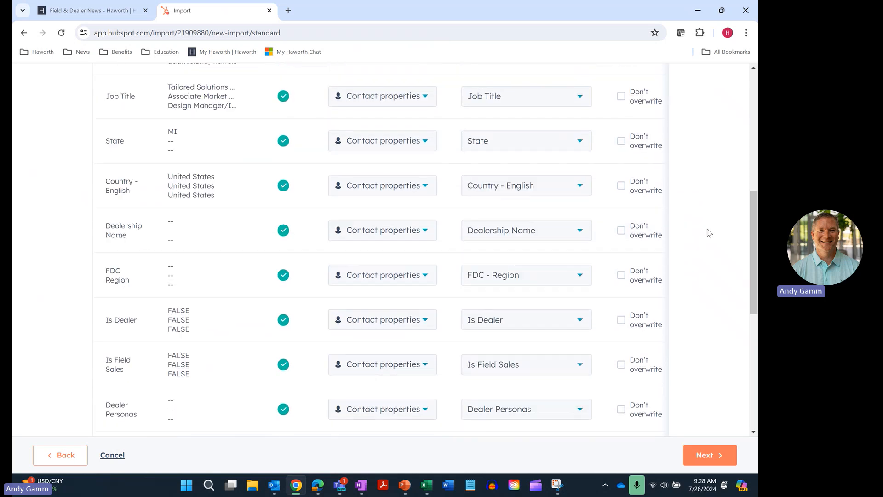
scroll(709, 232, "down", 2)
scroll(705, 232, "up", 8)
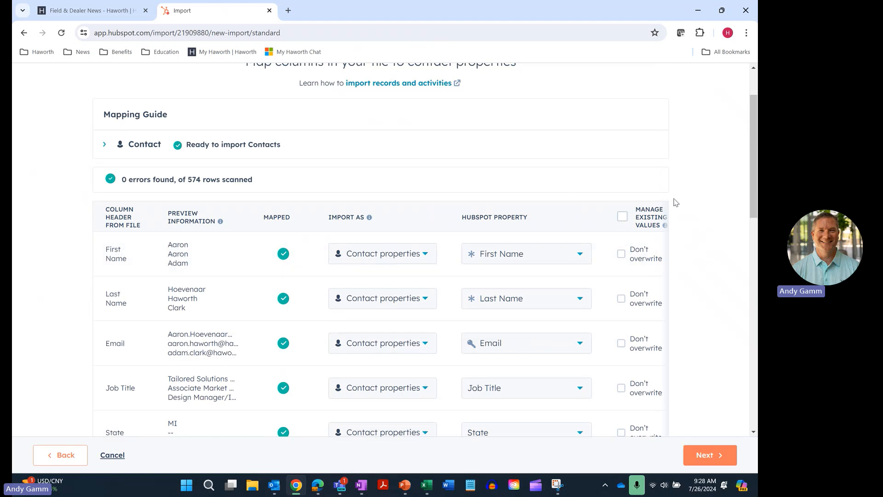
scroll(705, 220, "down", 10)
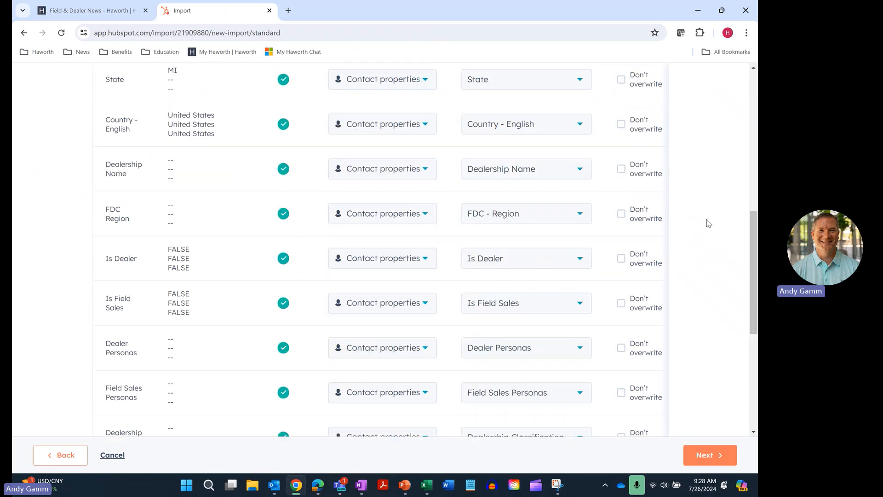
scroll(706, 222, "down", 2)
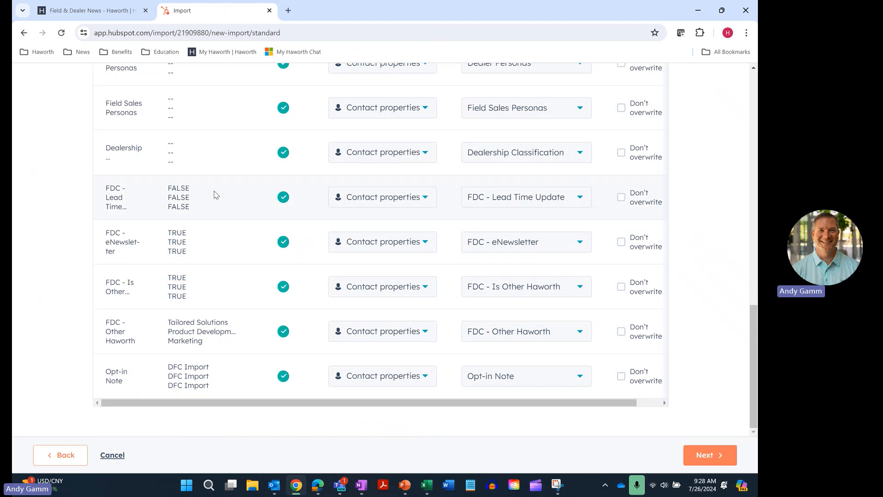
left_click(701, 448)
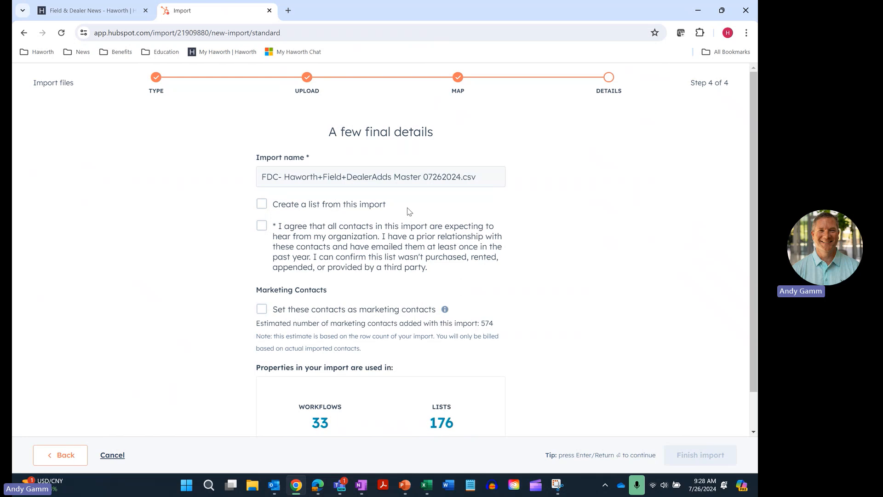
Create a list, confirm consent, set 574 contacts as marketing contacts, and run the import.
left_click(264, 208)
left_click(262, 226)
left_click(262, 310)
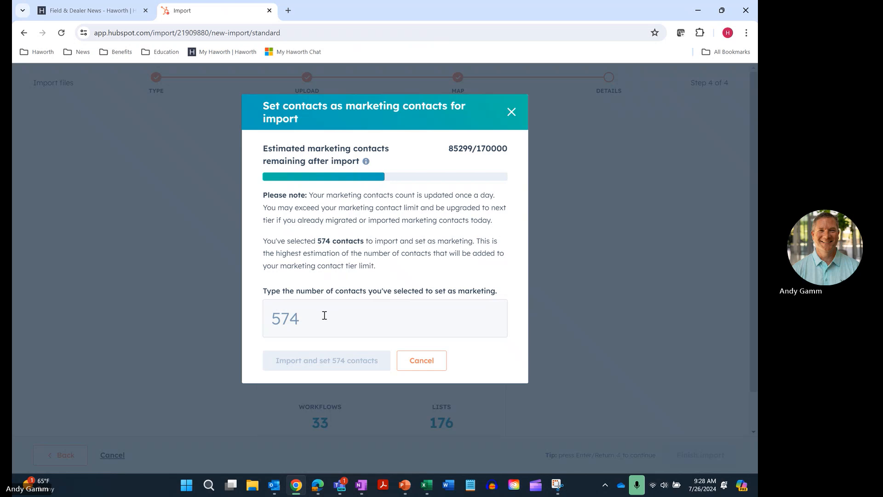
left_click(317, 317)
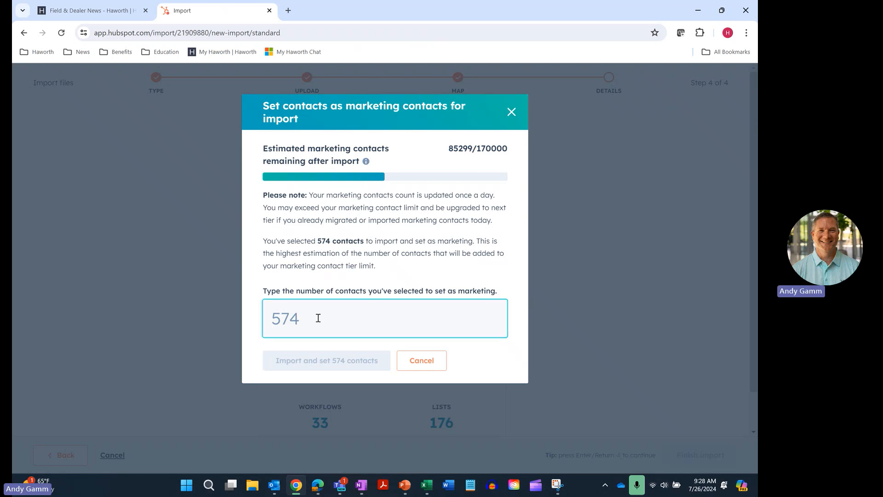
type("574")
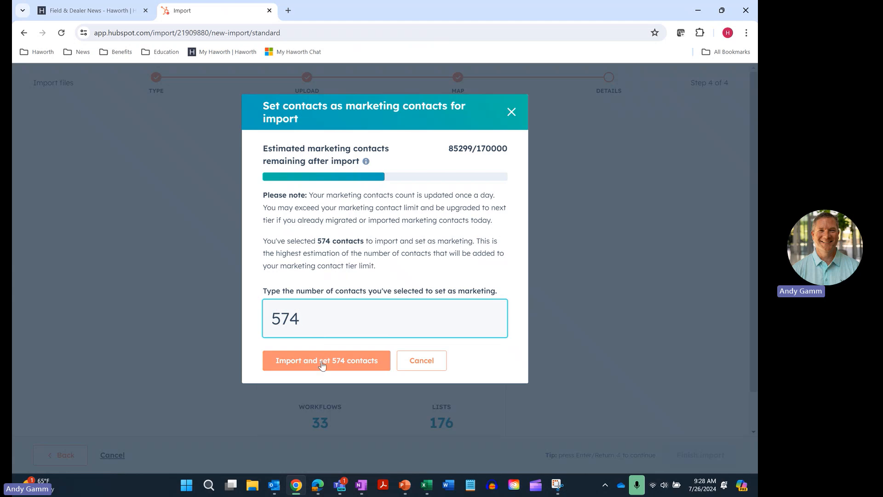
left_click(323, 361)
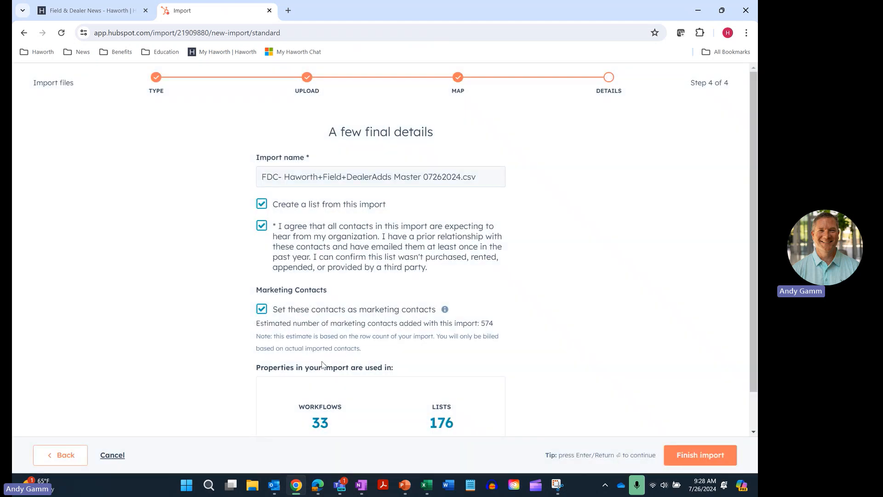
left_click(677, 454)
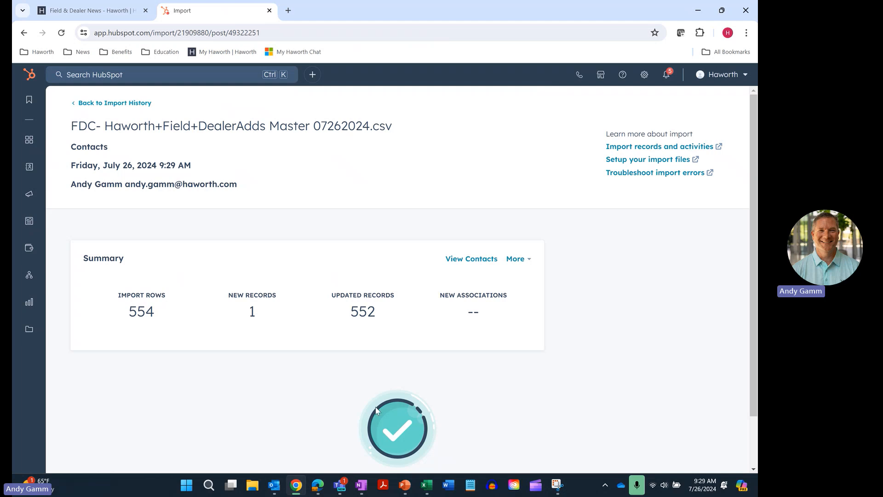
scroll(322, 408, "down", 1)
scroll(322, 409, "up", 1)
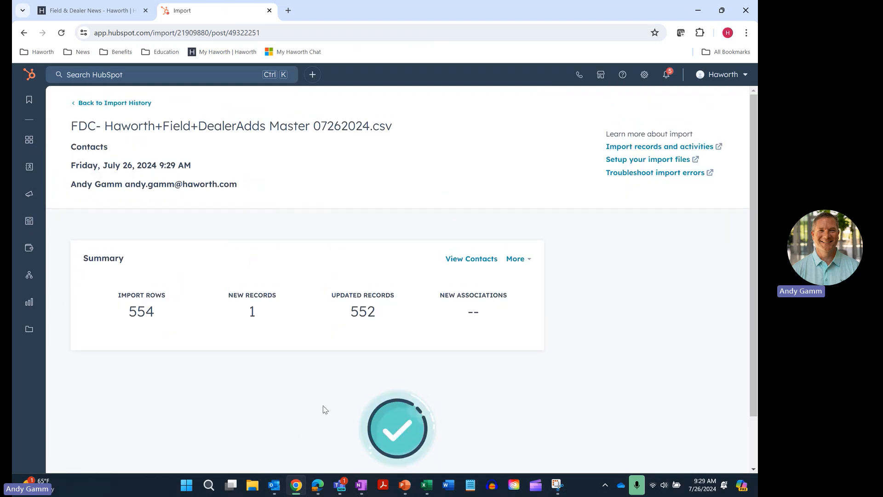